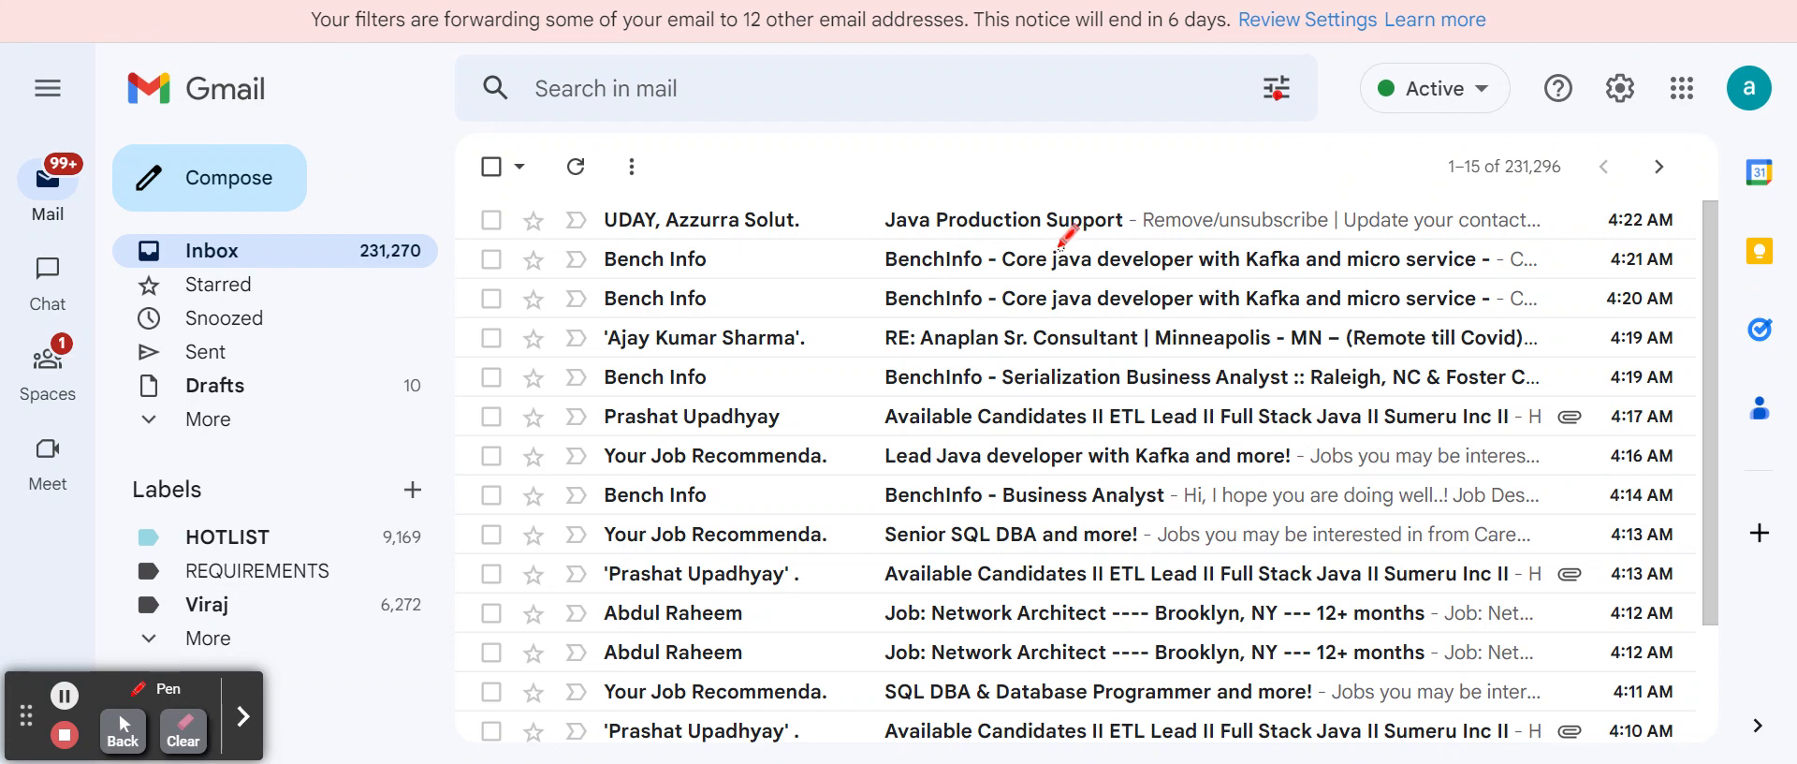
pyautogui.moveTo(1060, 248)
pyautogui.mouseDown()
pyautogui.moveTo(1180, 255)
pyautogui.moveTo(1181, 313)
pyautogui.moveTo(1060, 276)
pyautogui.moveTo(1057, 242)
pyautogui.mouseUp()
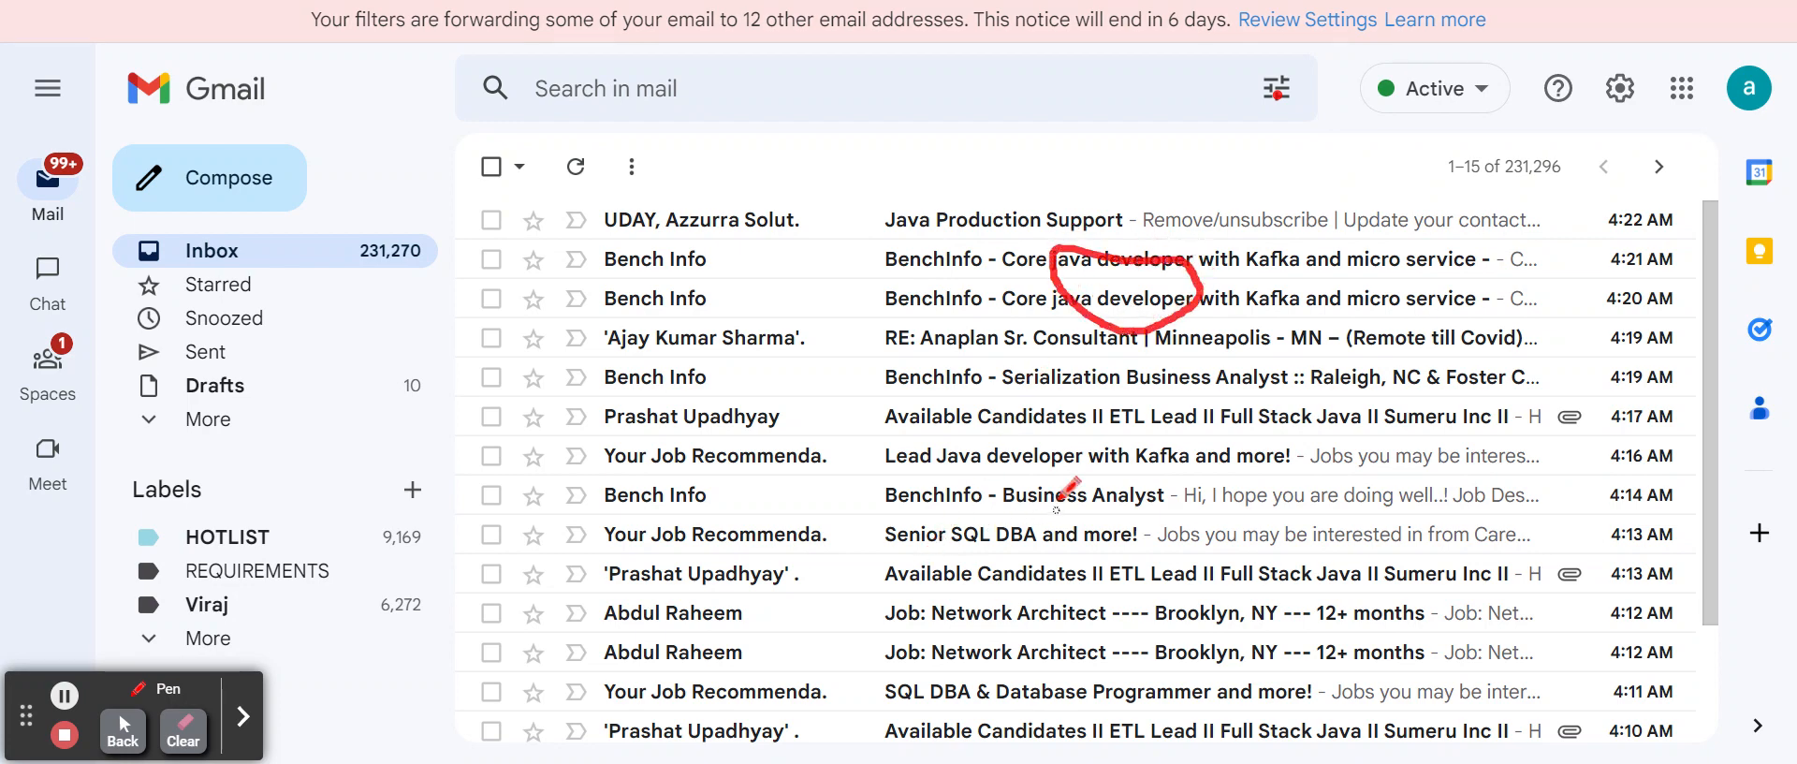
pyautogui.moveTo(1001, 475); pyautogui.dragTo(1086, 457)
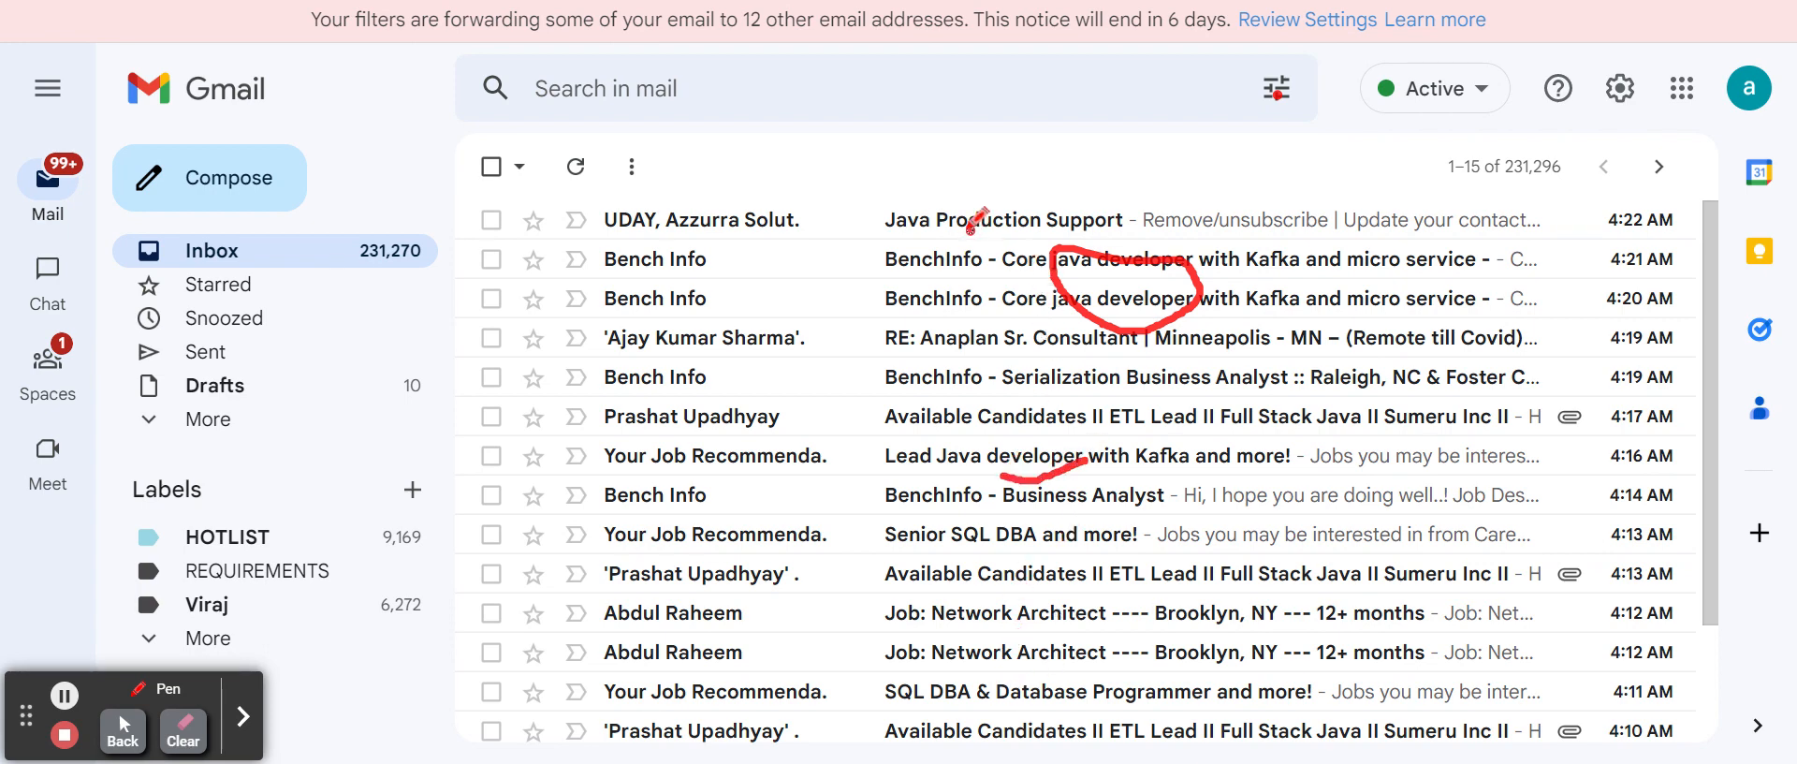
pyautogui.moveTo(969, 229); pyautogui.dragTo(1062, 197)
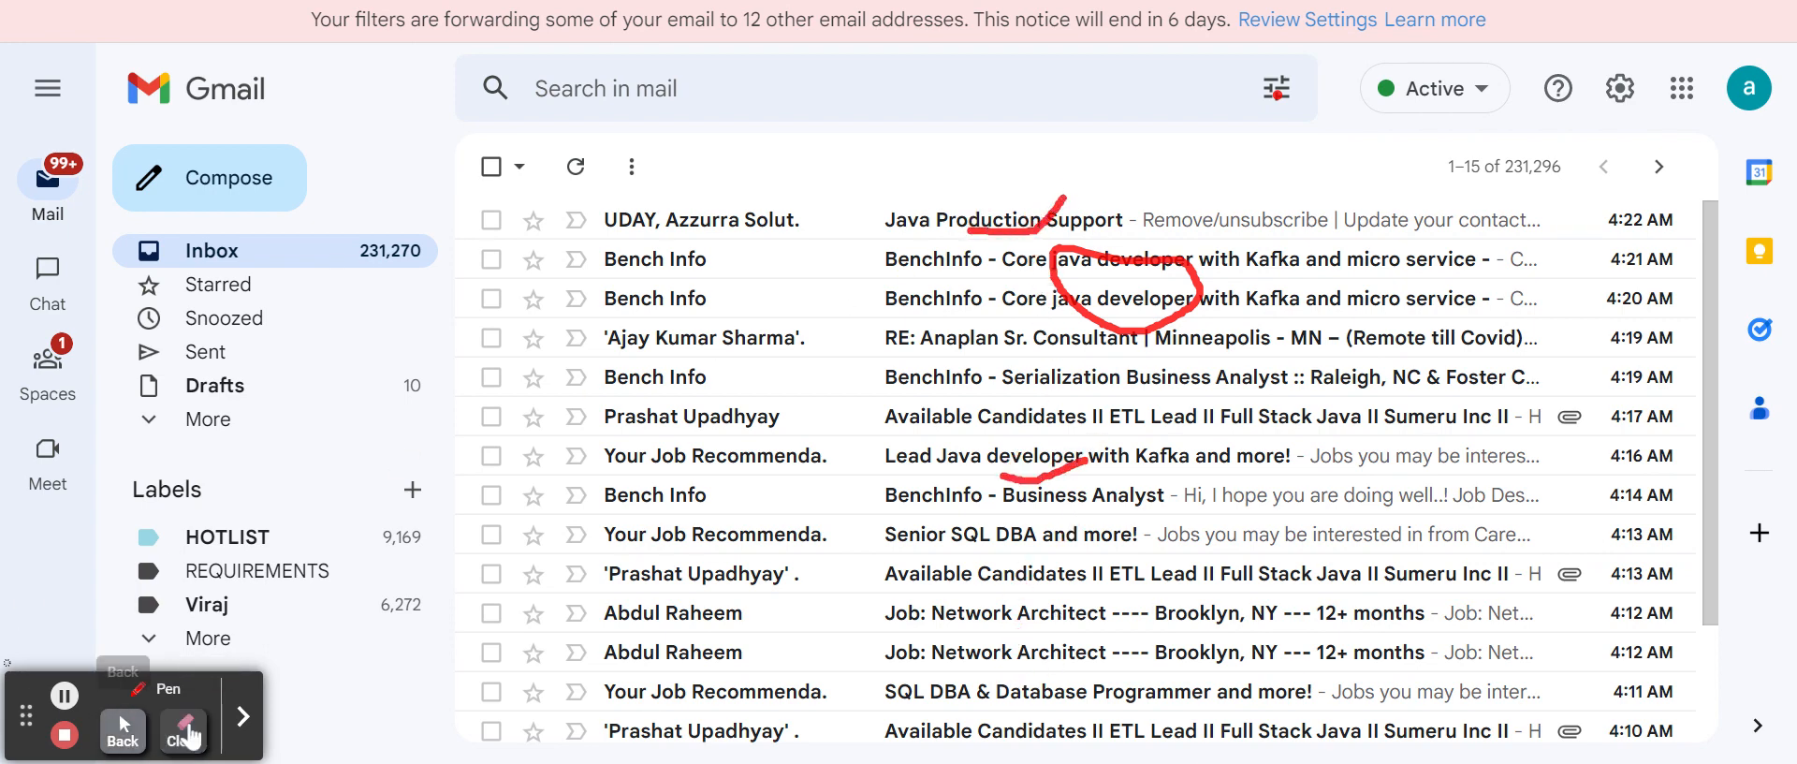
pyautogui.click(242, 725)
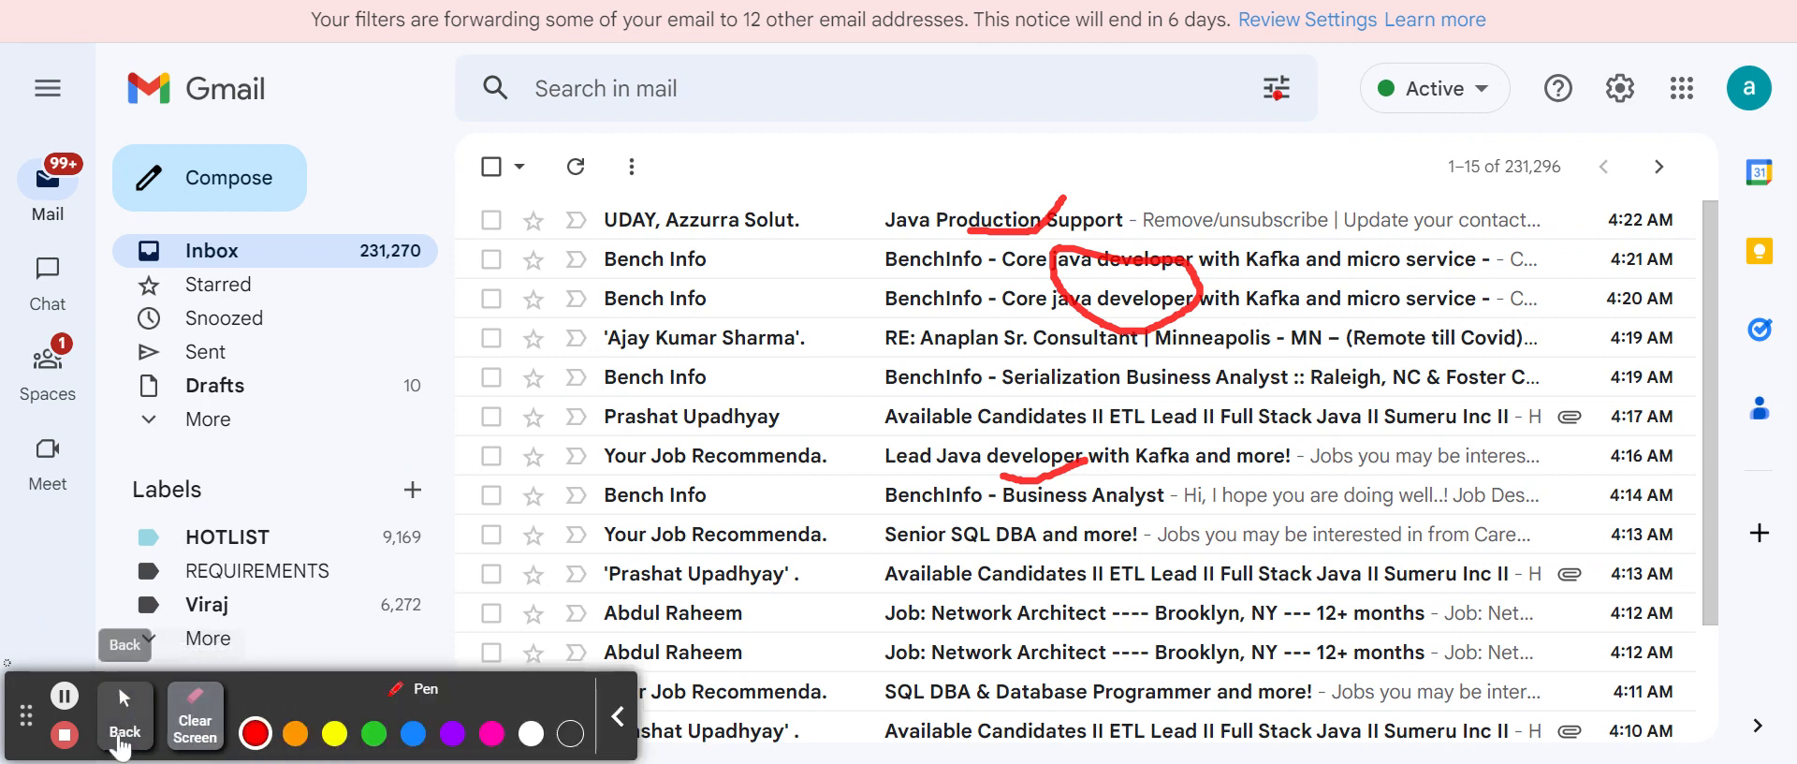
pyautogui.click(119, 734)
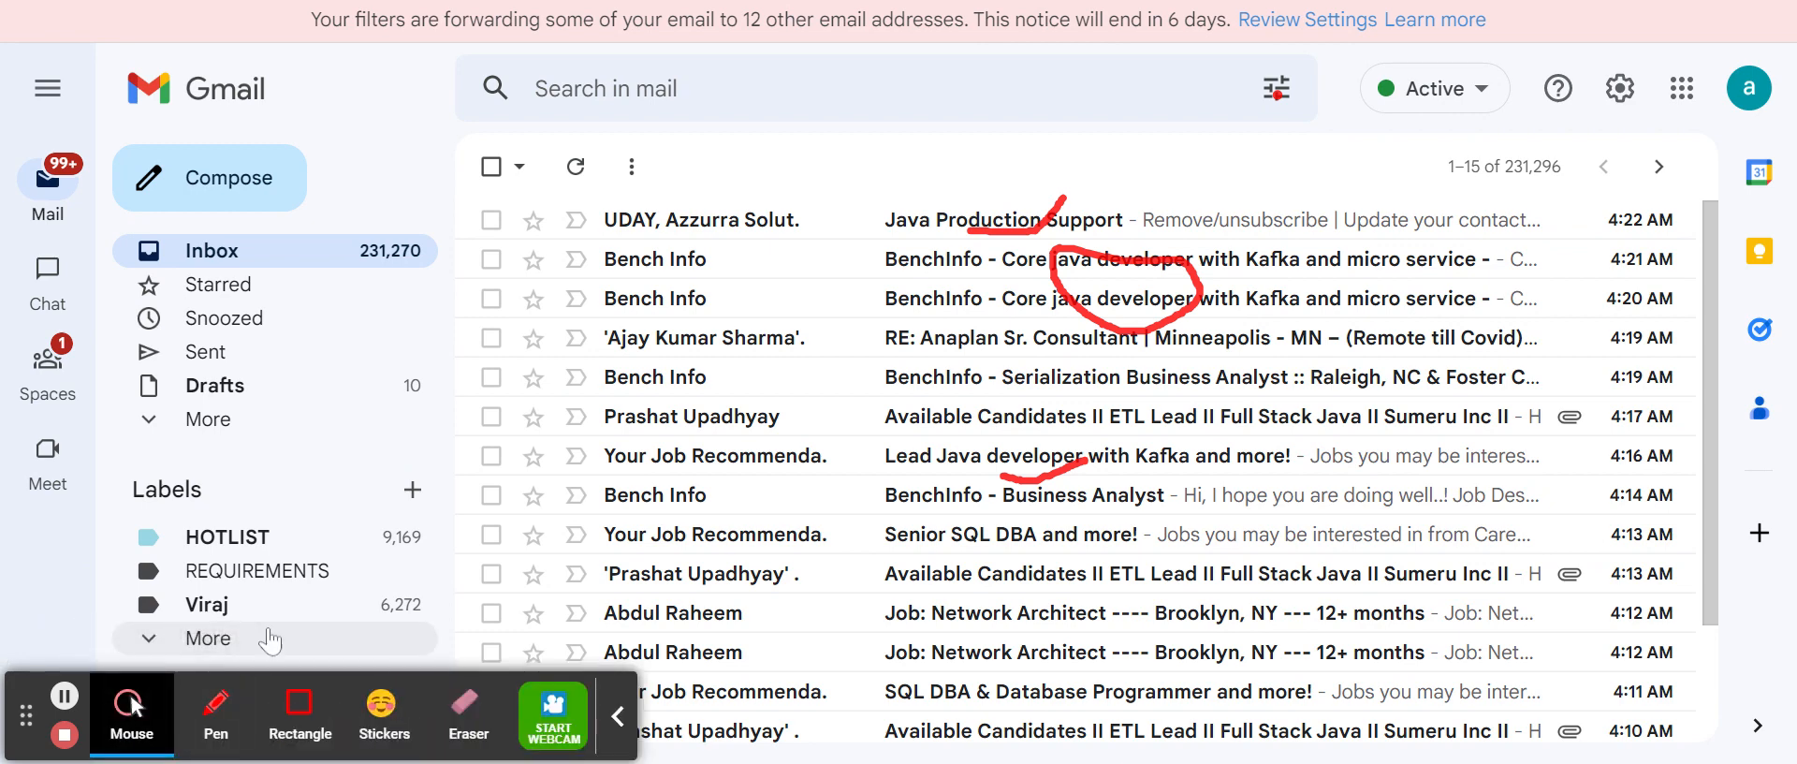
pyautogui.click(987, 227)
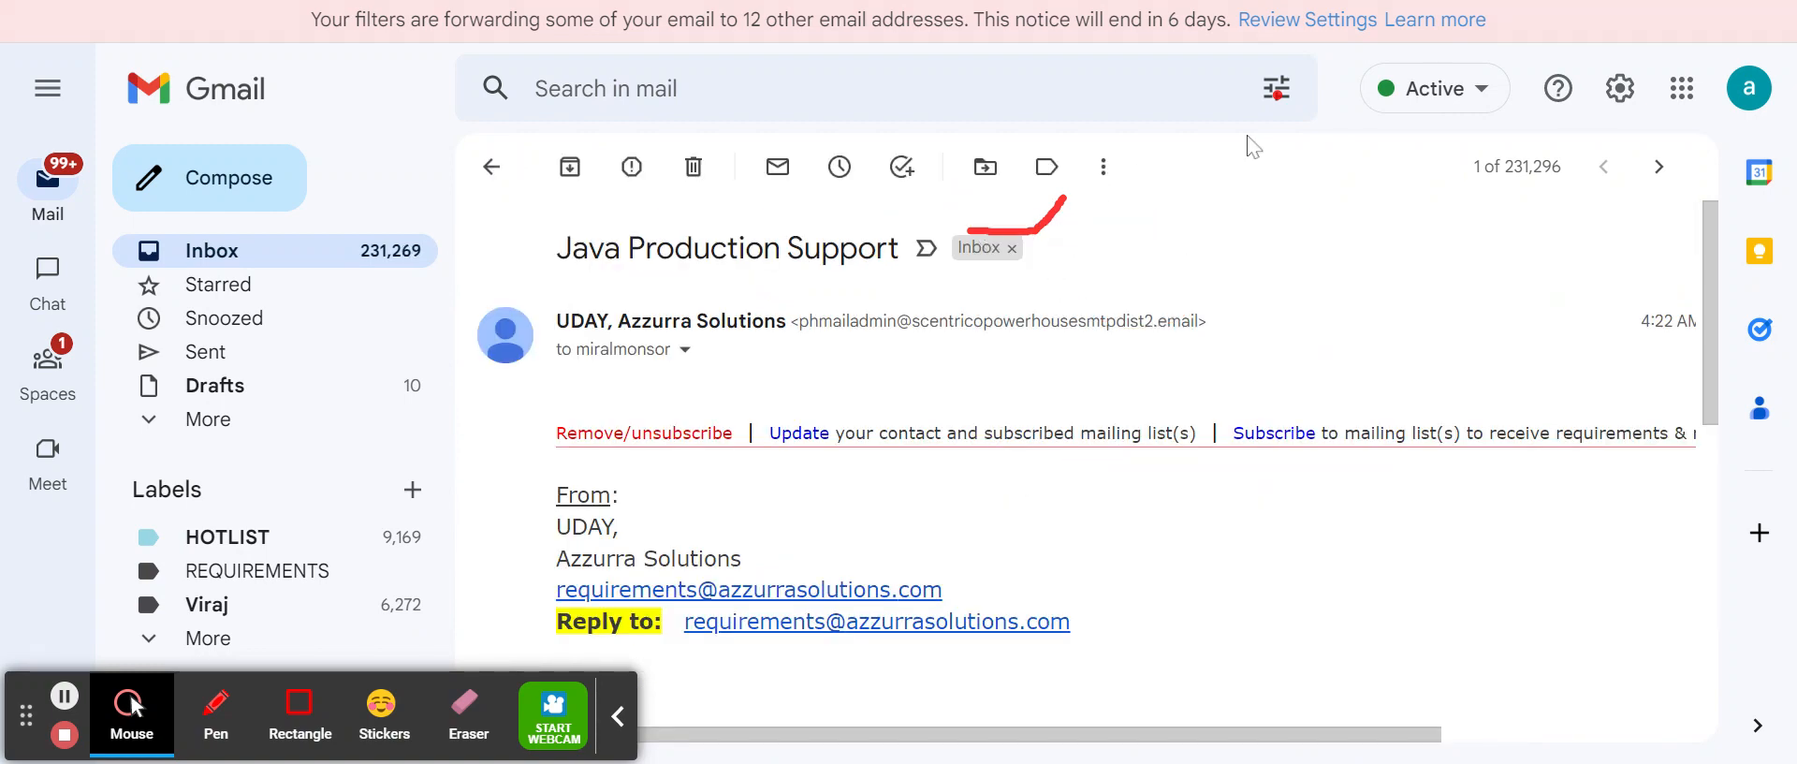
# - Open the advanced mail search and set the subject criterion to "Java AND onsite AND developer"
pyautogui.click(1276, 88)
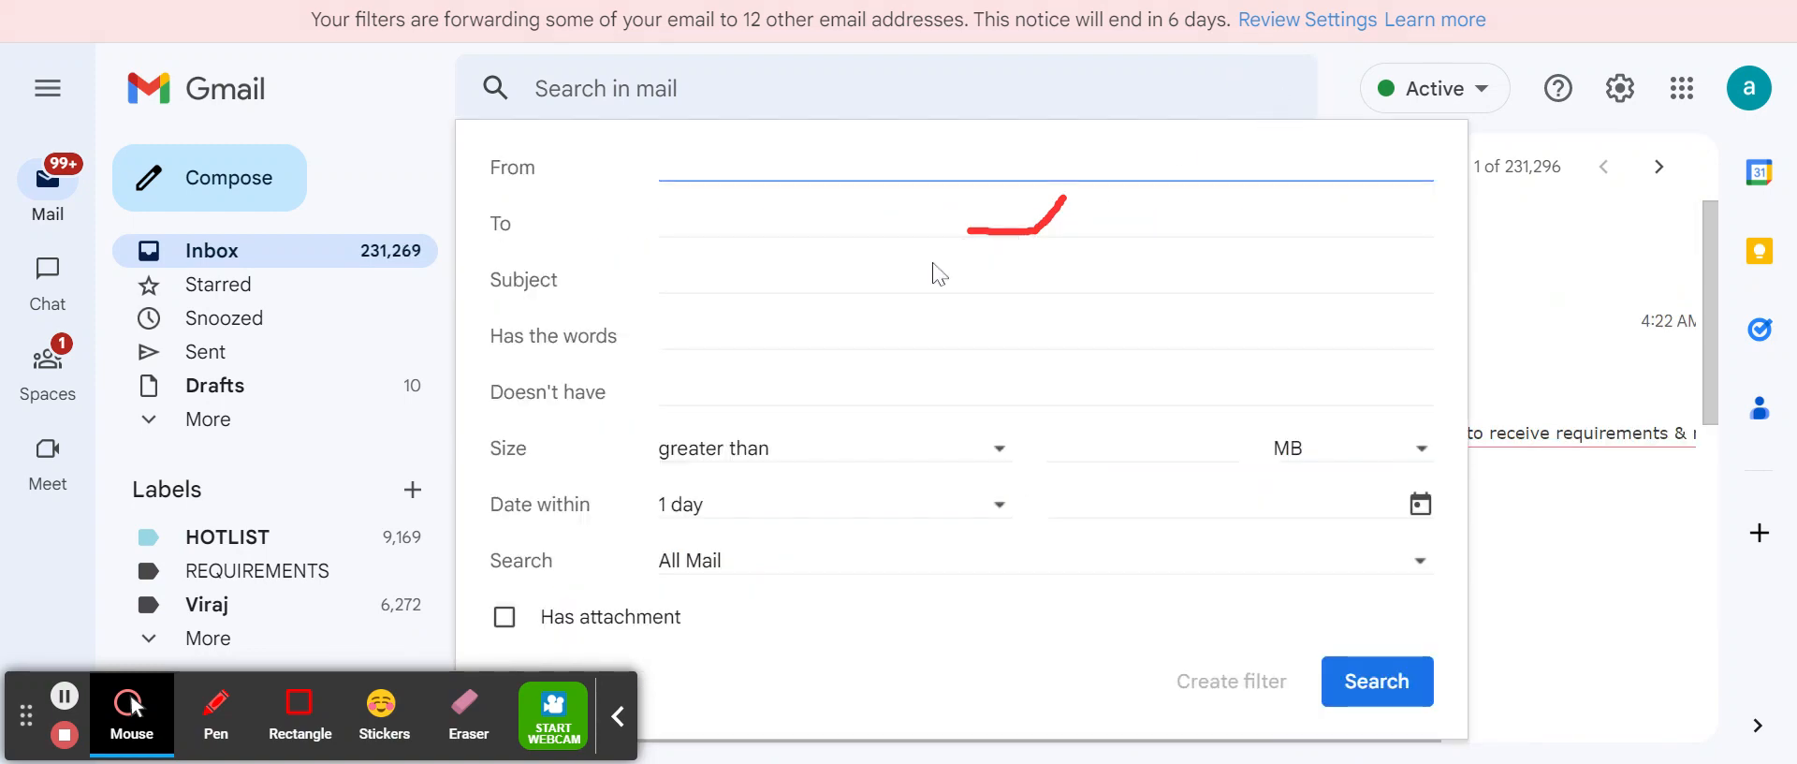
pyautogui.click(908, 280)
pyautogui.write('J')
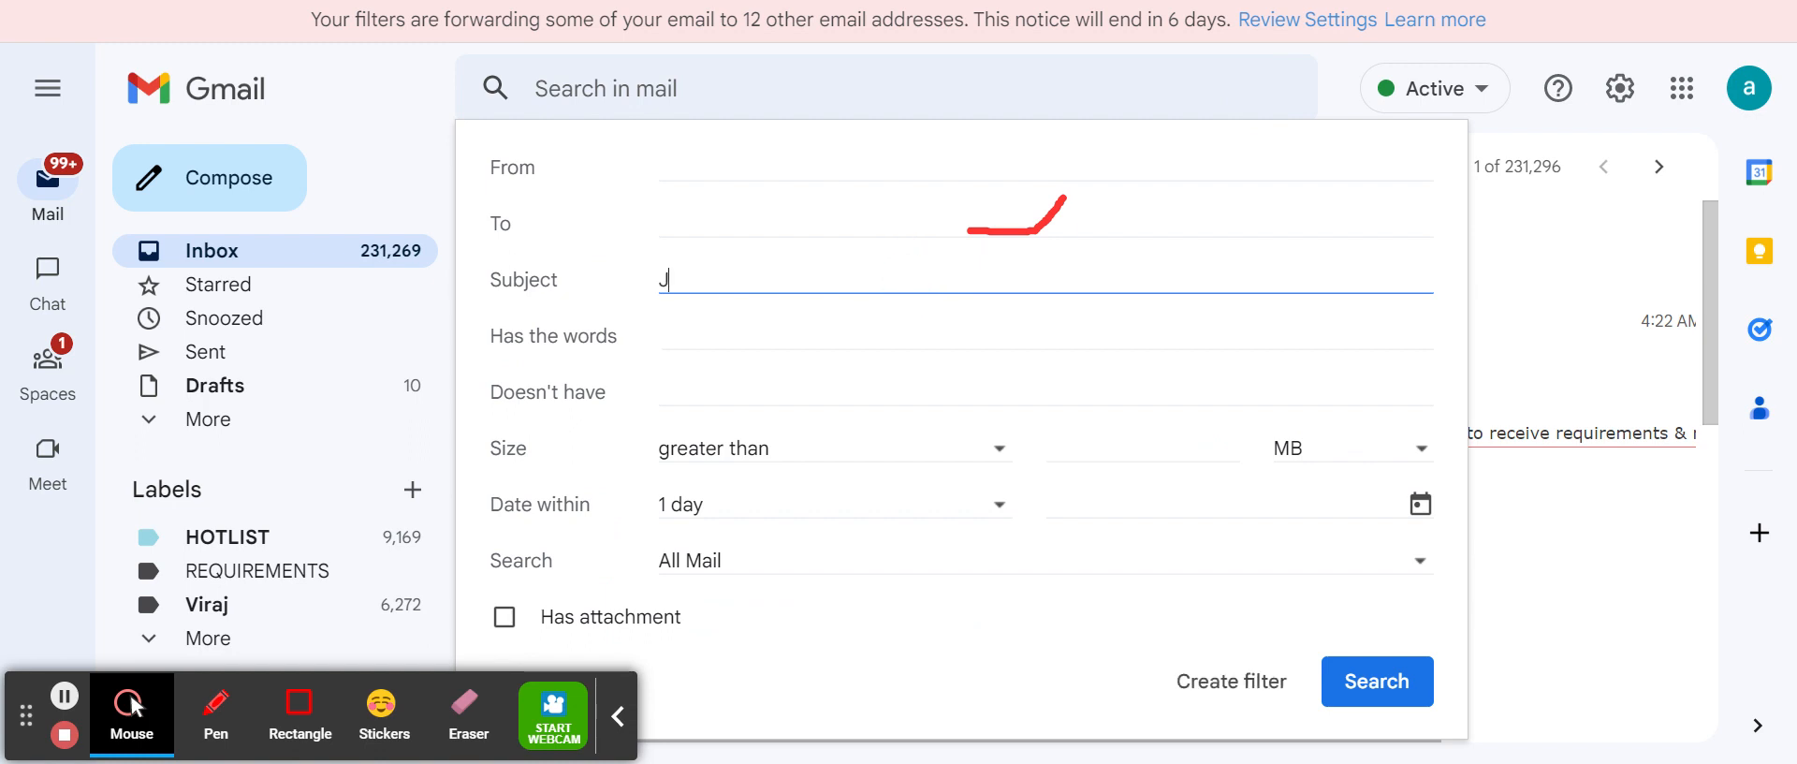
pyautogui.write('ava Developer')
pyautogui.press('BackSpace')
pyautogui.press('BackSpace')
pyautogui.press('BackSpace')
pyautogui.press('BackSpace')
pyautogui.press('BackSpace')
pyautogui.press('BackSpace')
pyautogui.press('BackSpace')
pyautogui.press('BackSpace')
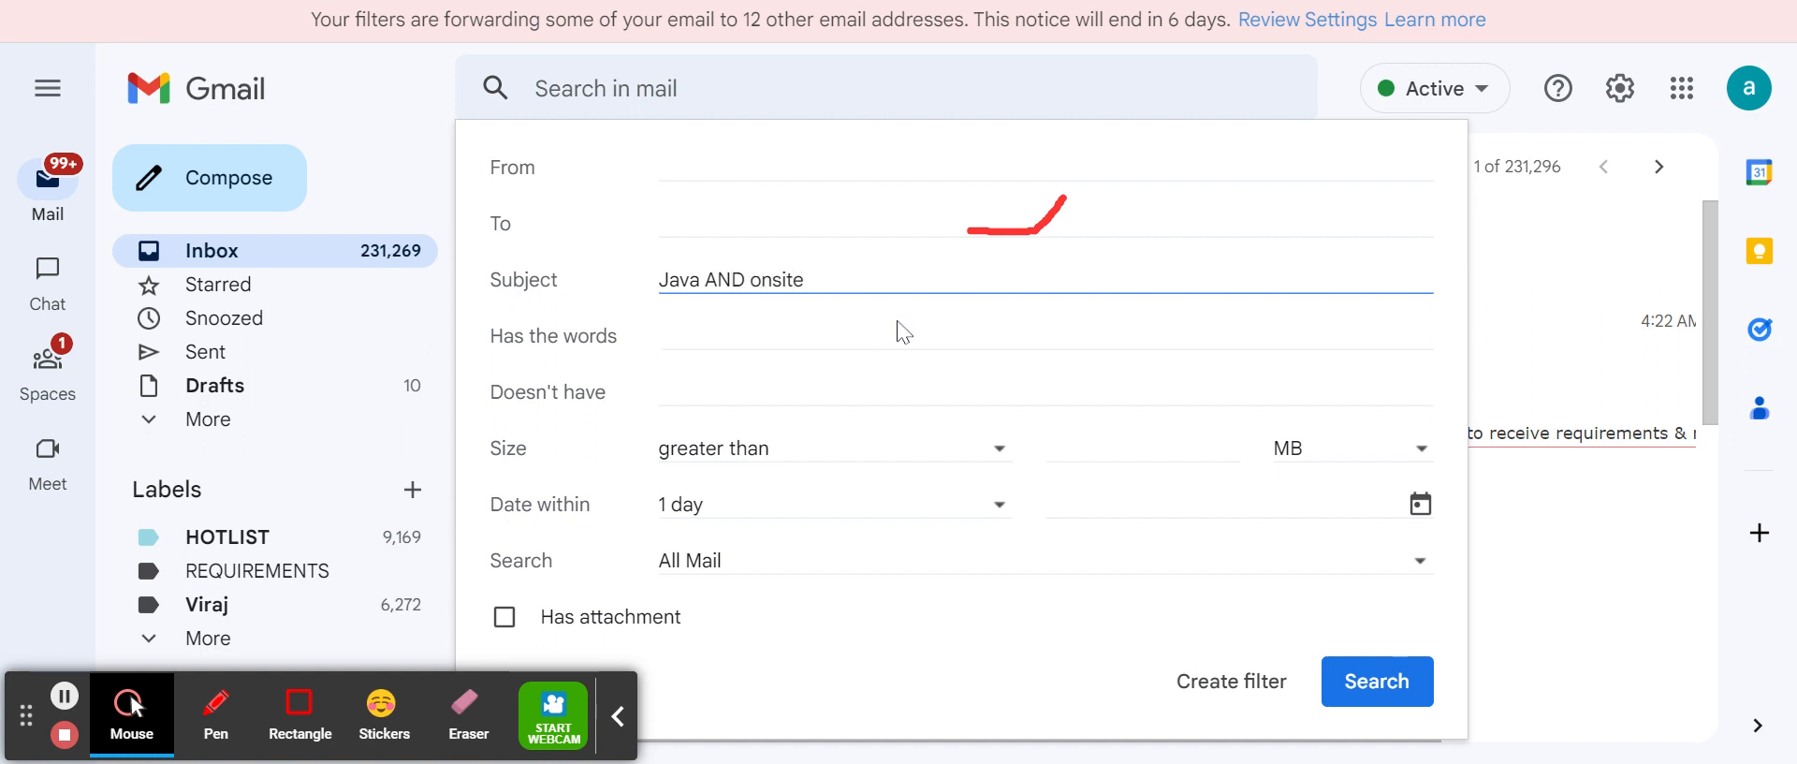
pyautogui.write('AND onsite AND developer')
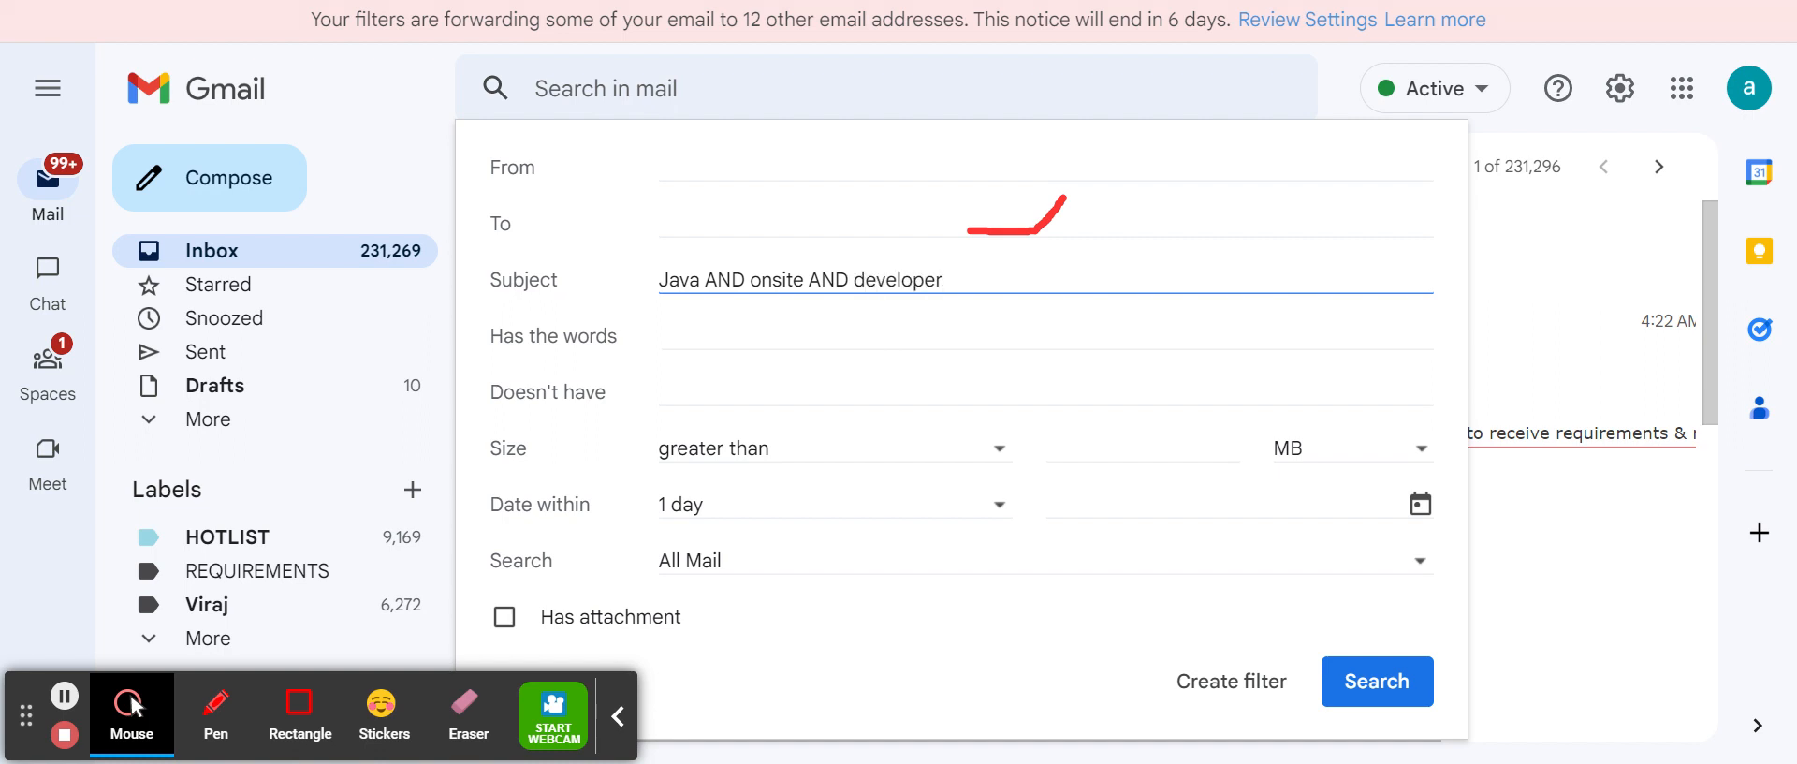
# - Limit the search scope to Inbox and continue to the filter actions, accepting the filter creation warning
pyautogui.click(823, 571)
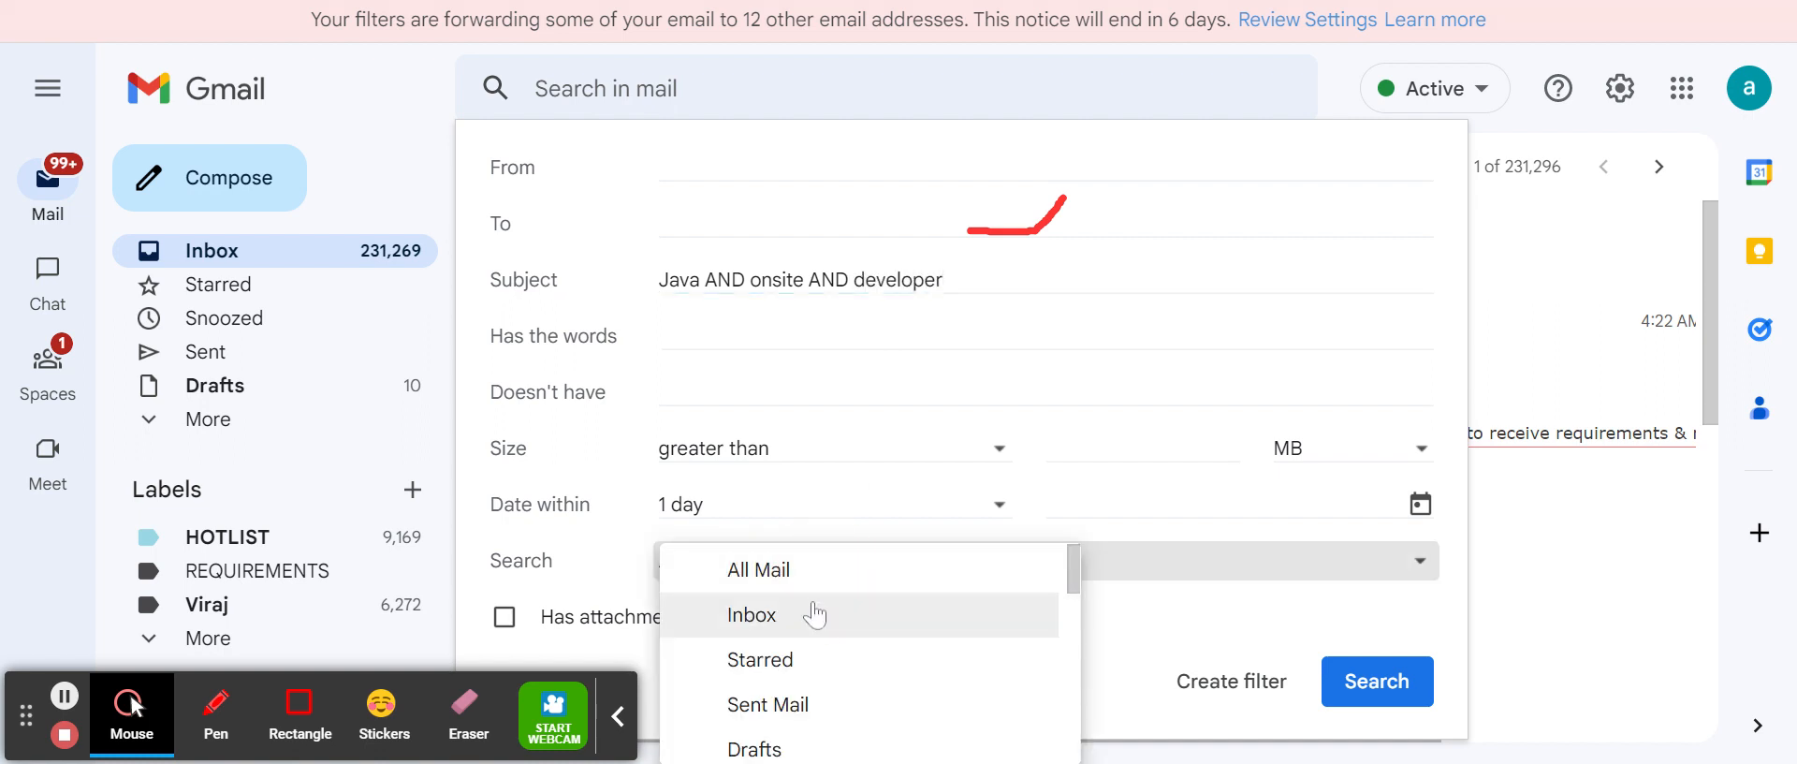
pyautogui.click(814, 613)
pyautogui.click(1229, 688)
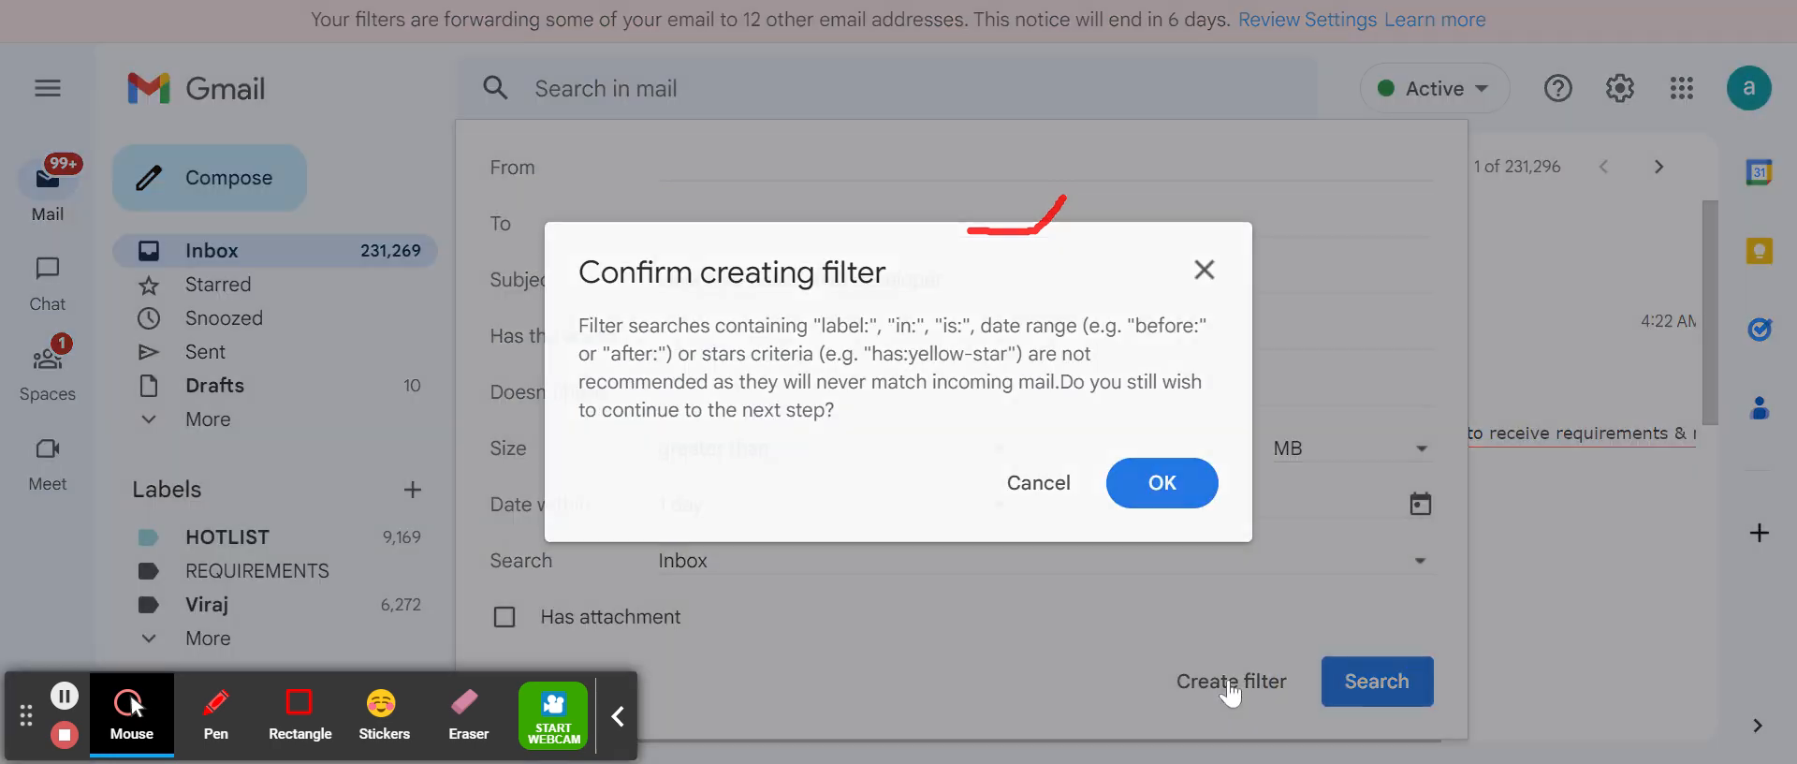
pyautogui.click(1158, 475)
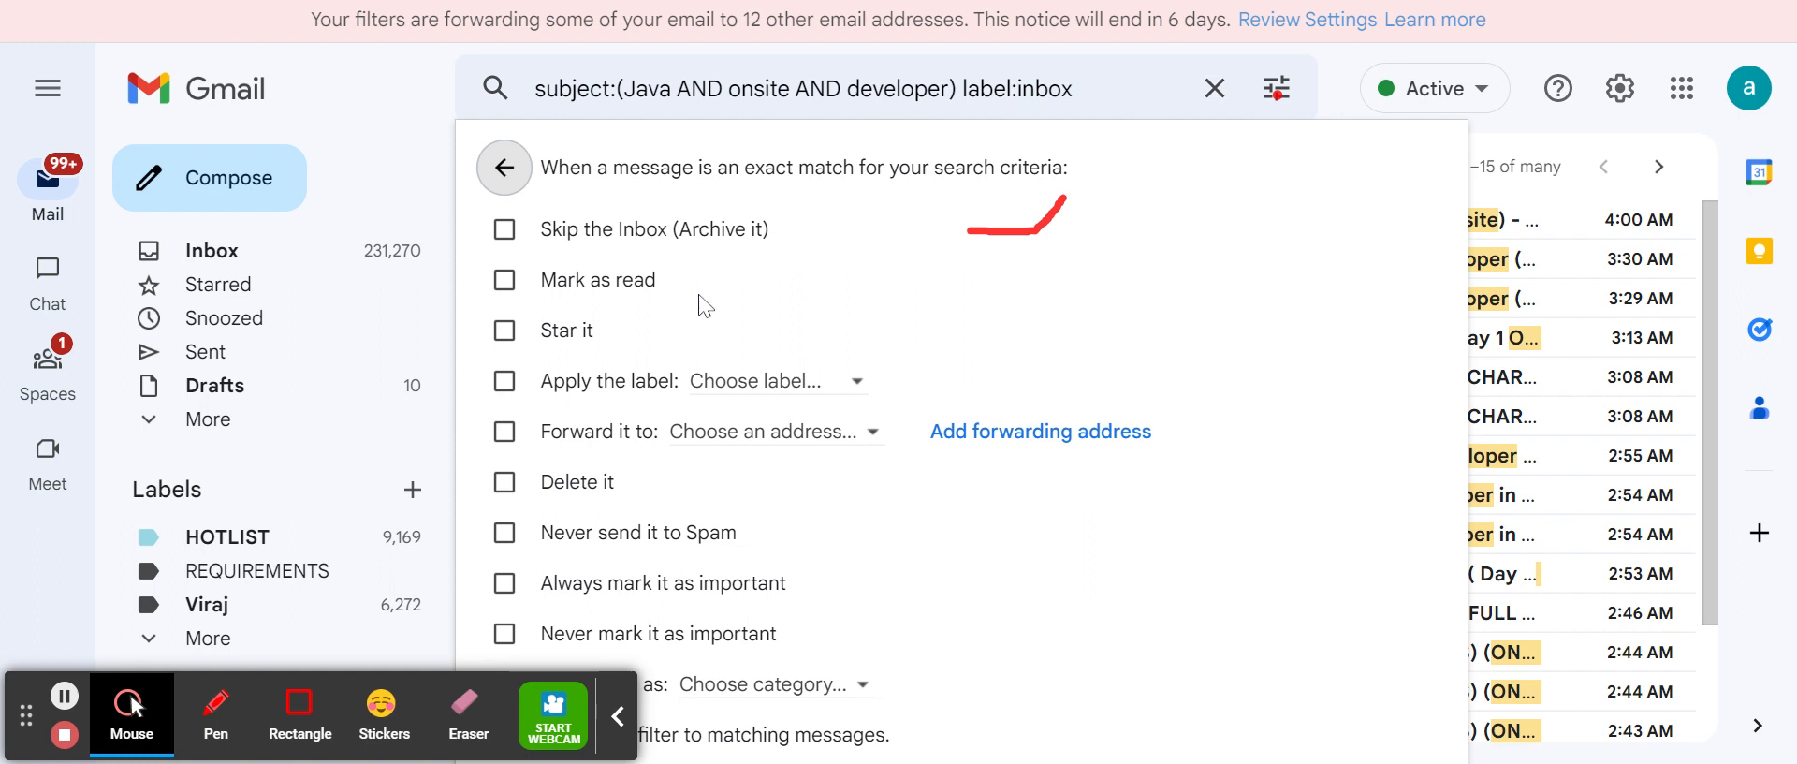
# - Have the filter apply a new label named "JAVA ONSITE ROLES"
pyautogui.click(581, 381)
pyautogui.click(732, 400)
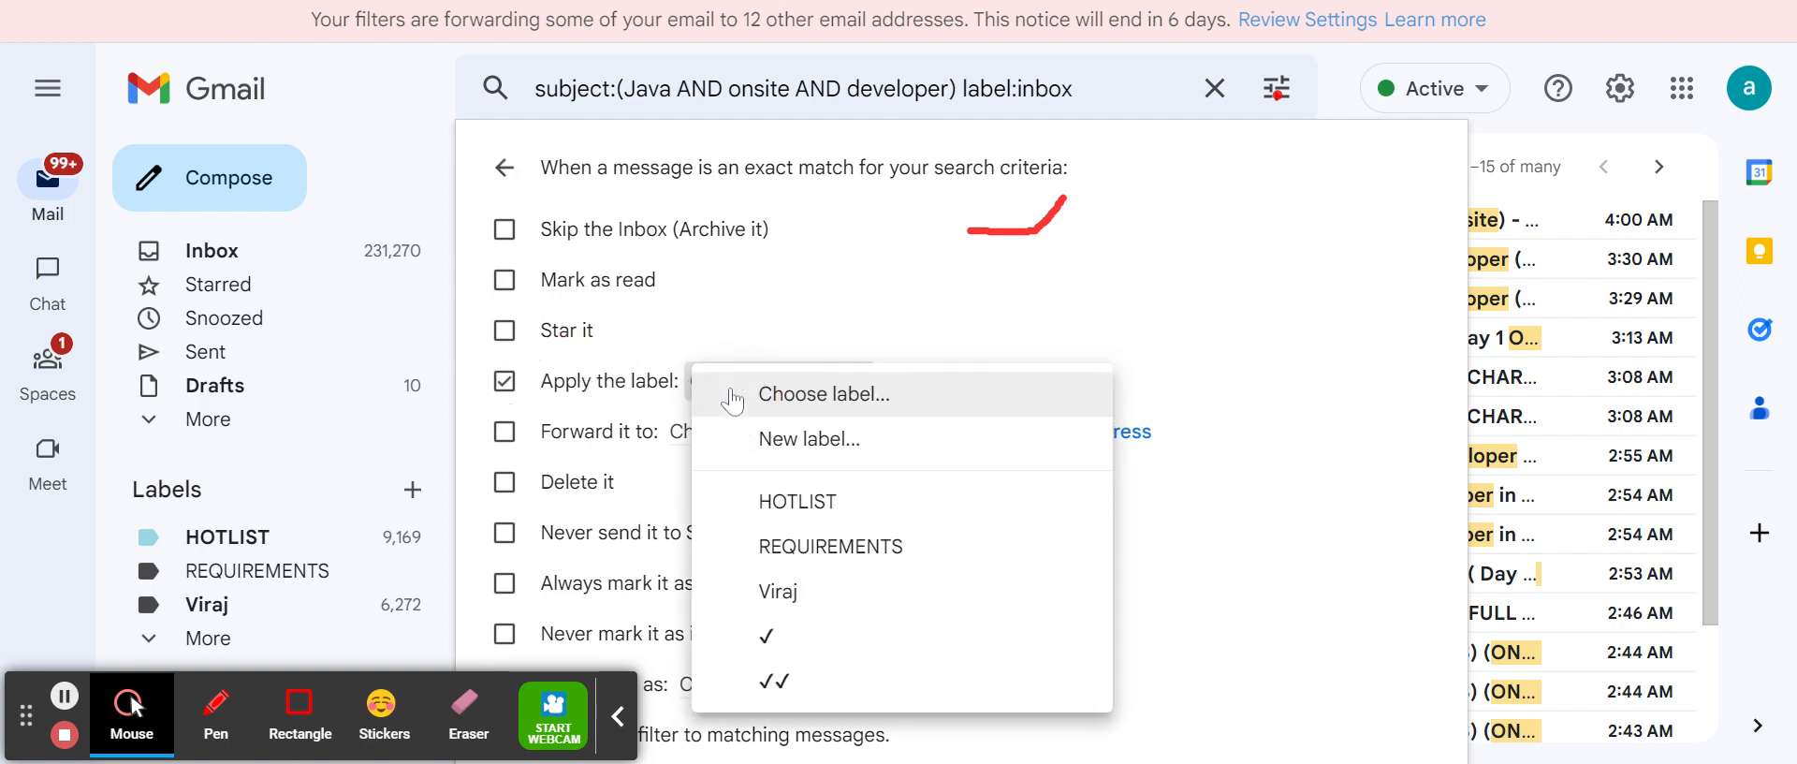
pyautogui.click(807, 440)
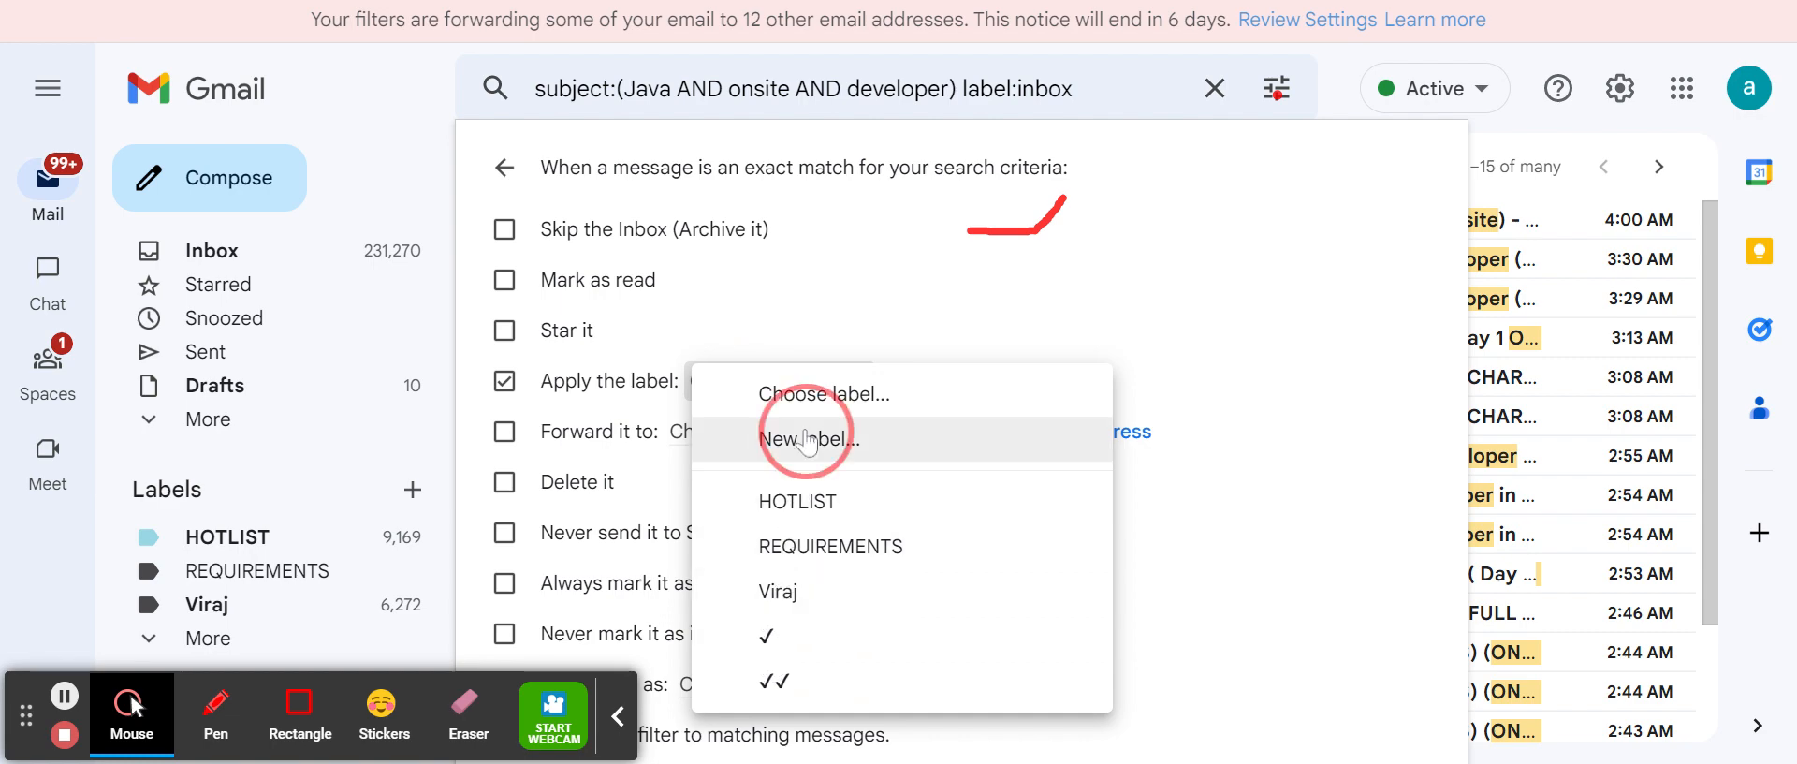
pyautogui.write('JAVA ONSITE ROLES')
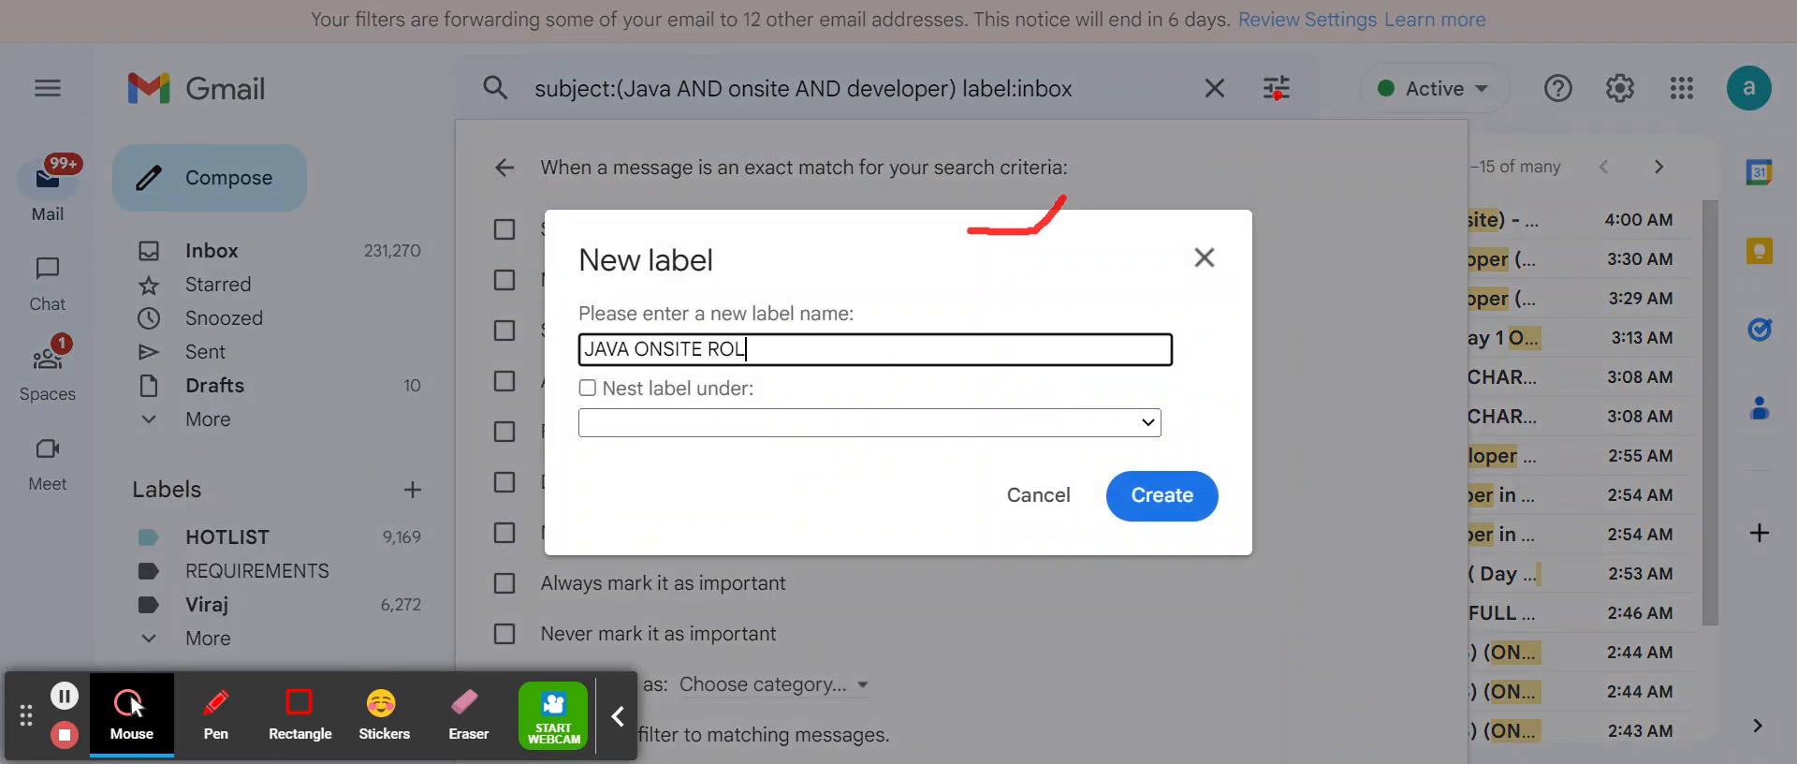
pyautogui.click(1201, 502)
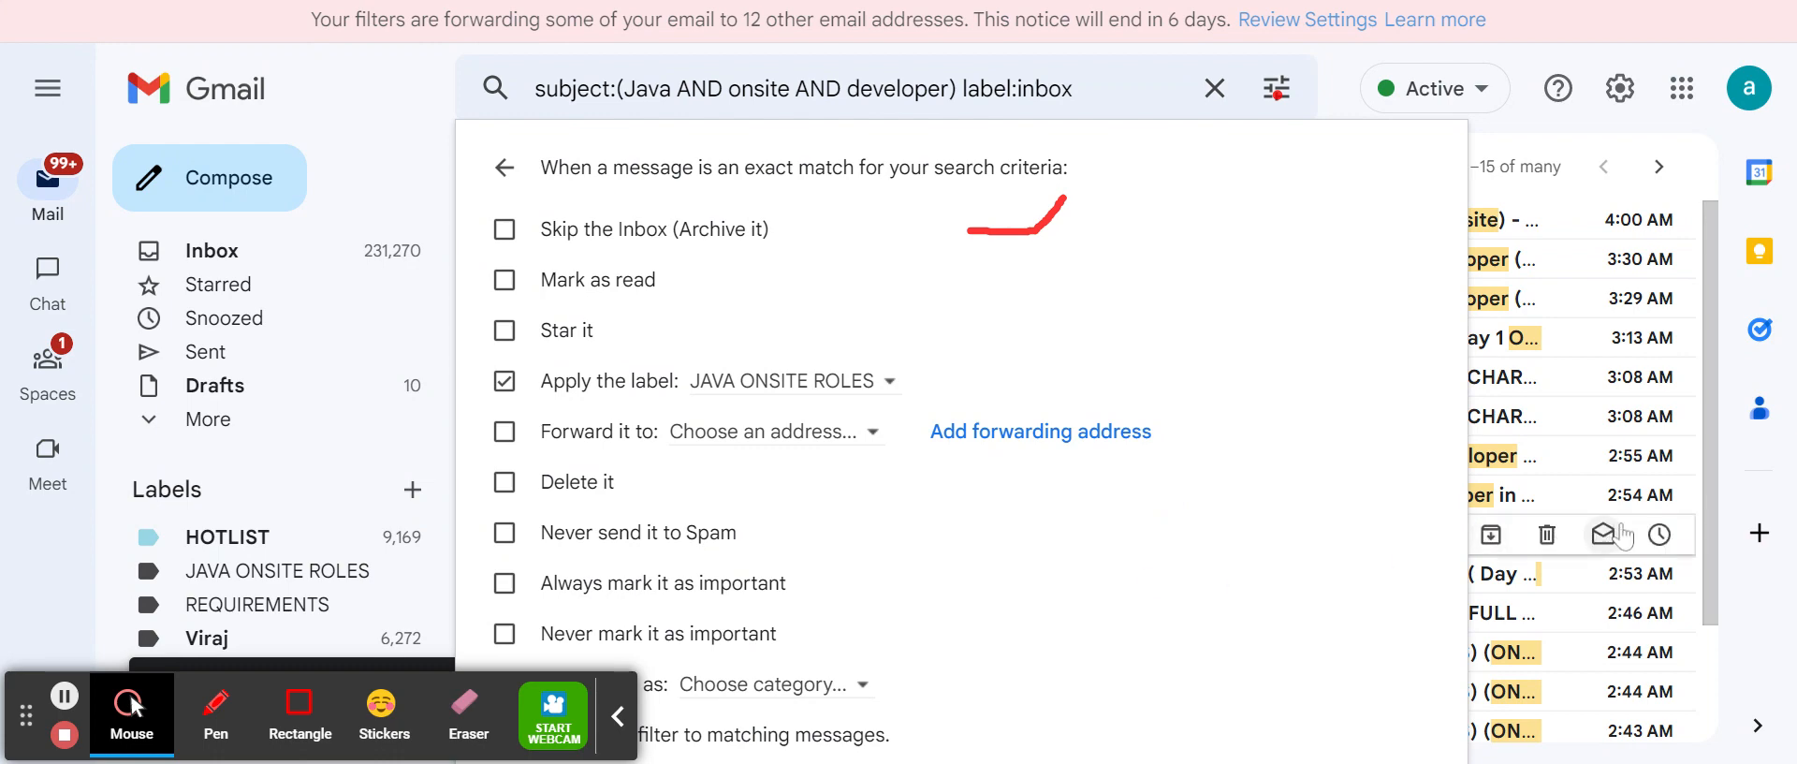
# - Reopen the filter options and create the filter with only the label action enabled
pyautogui.click(617, 716)
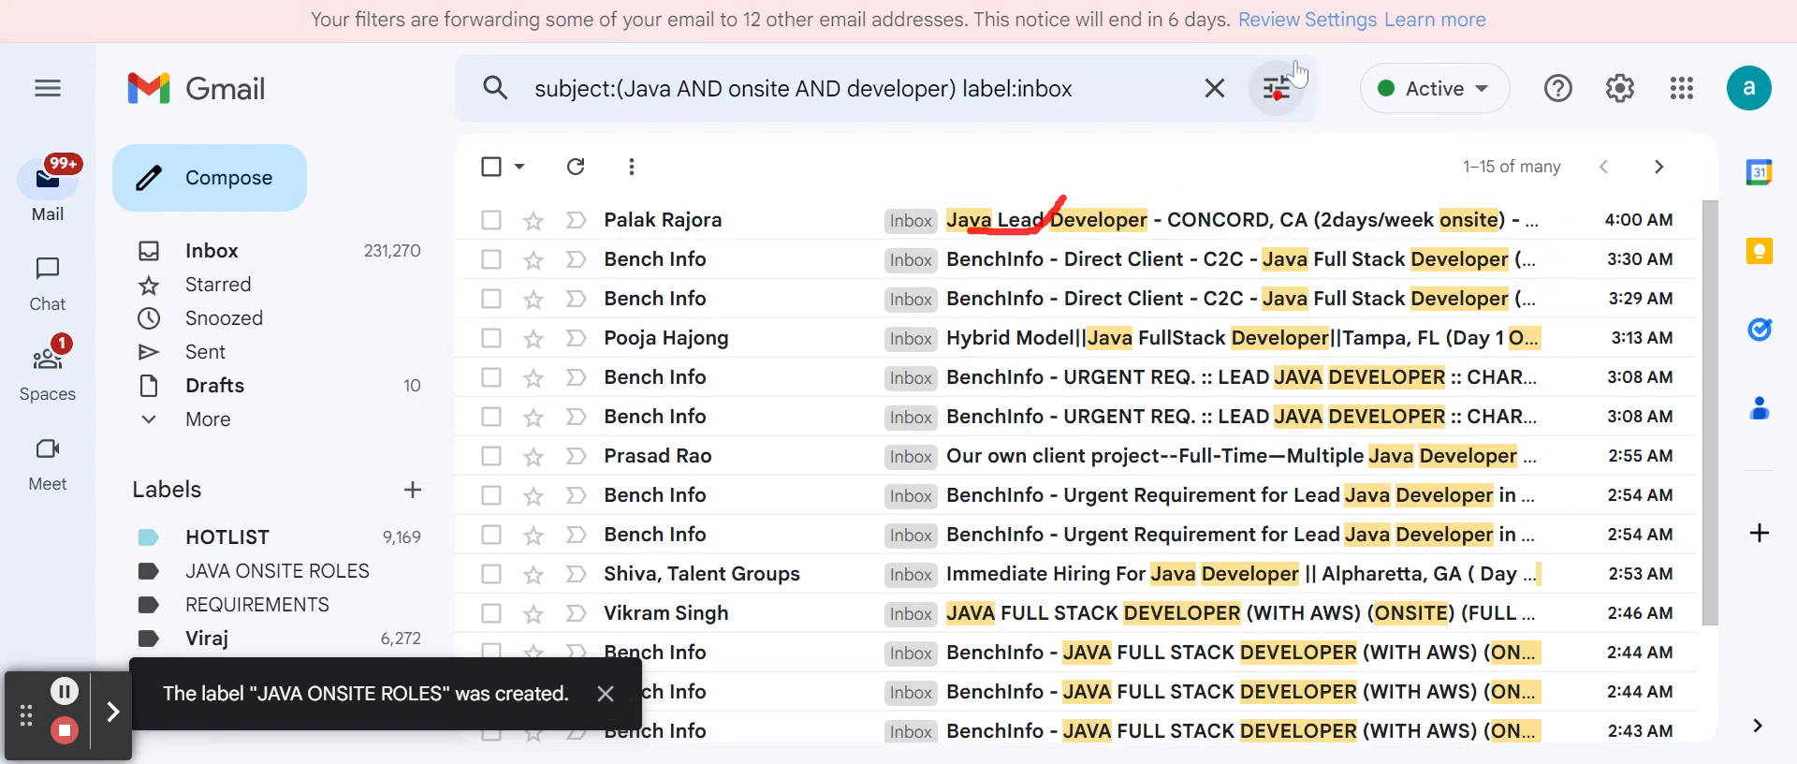
pyautogui.click(1276, 88)
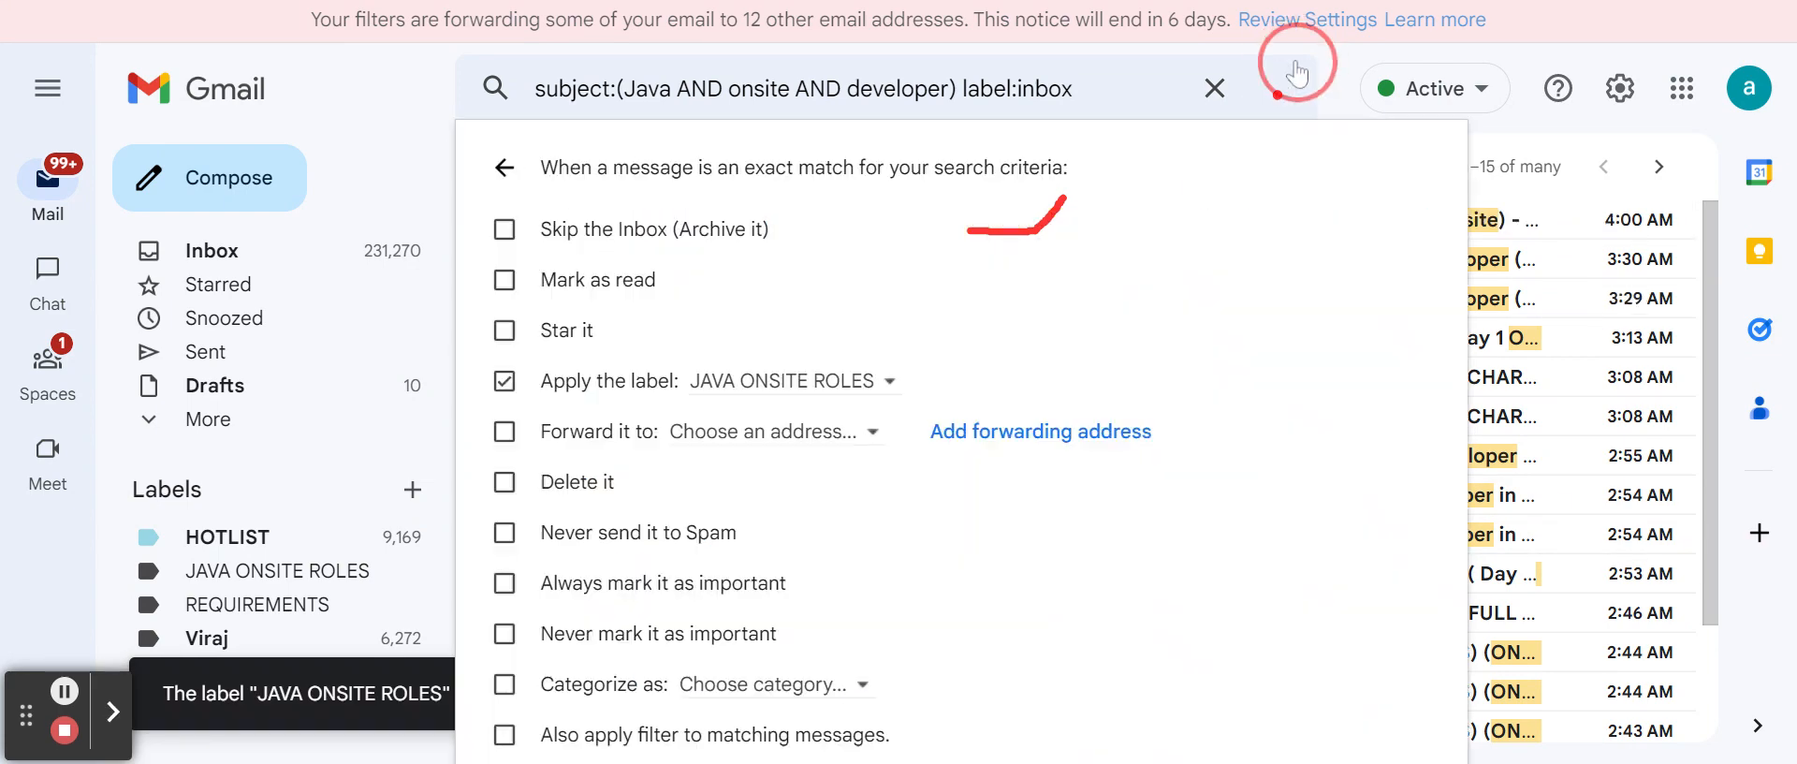
pyautogui.click(939, 627)
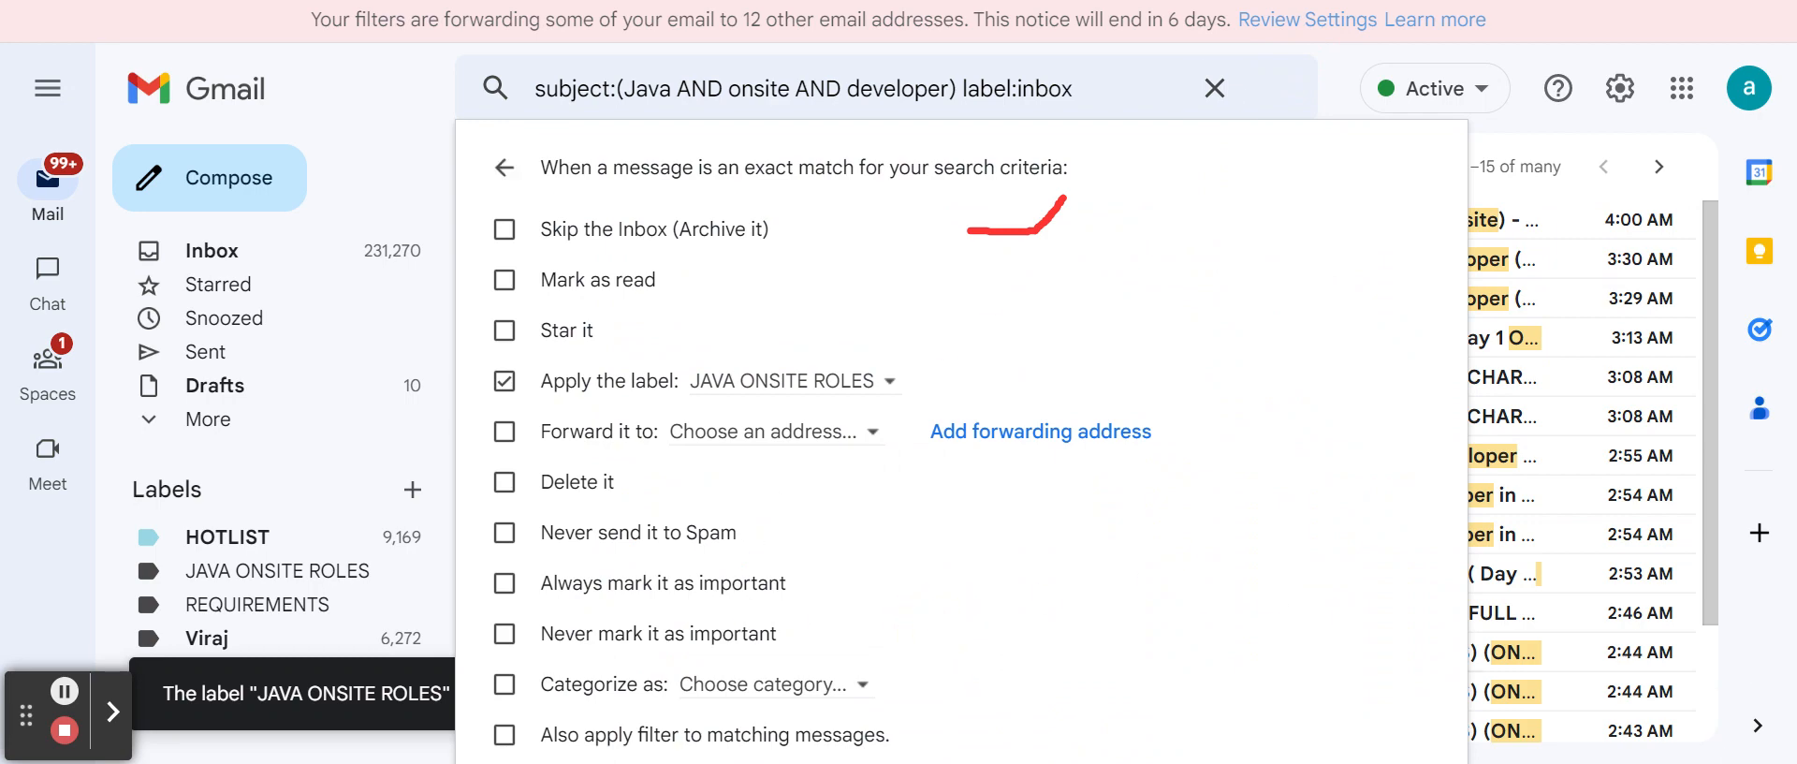
pyautogui.click(1291, 736)
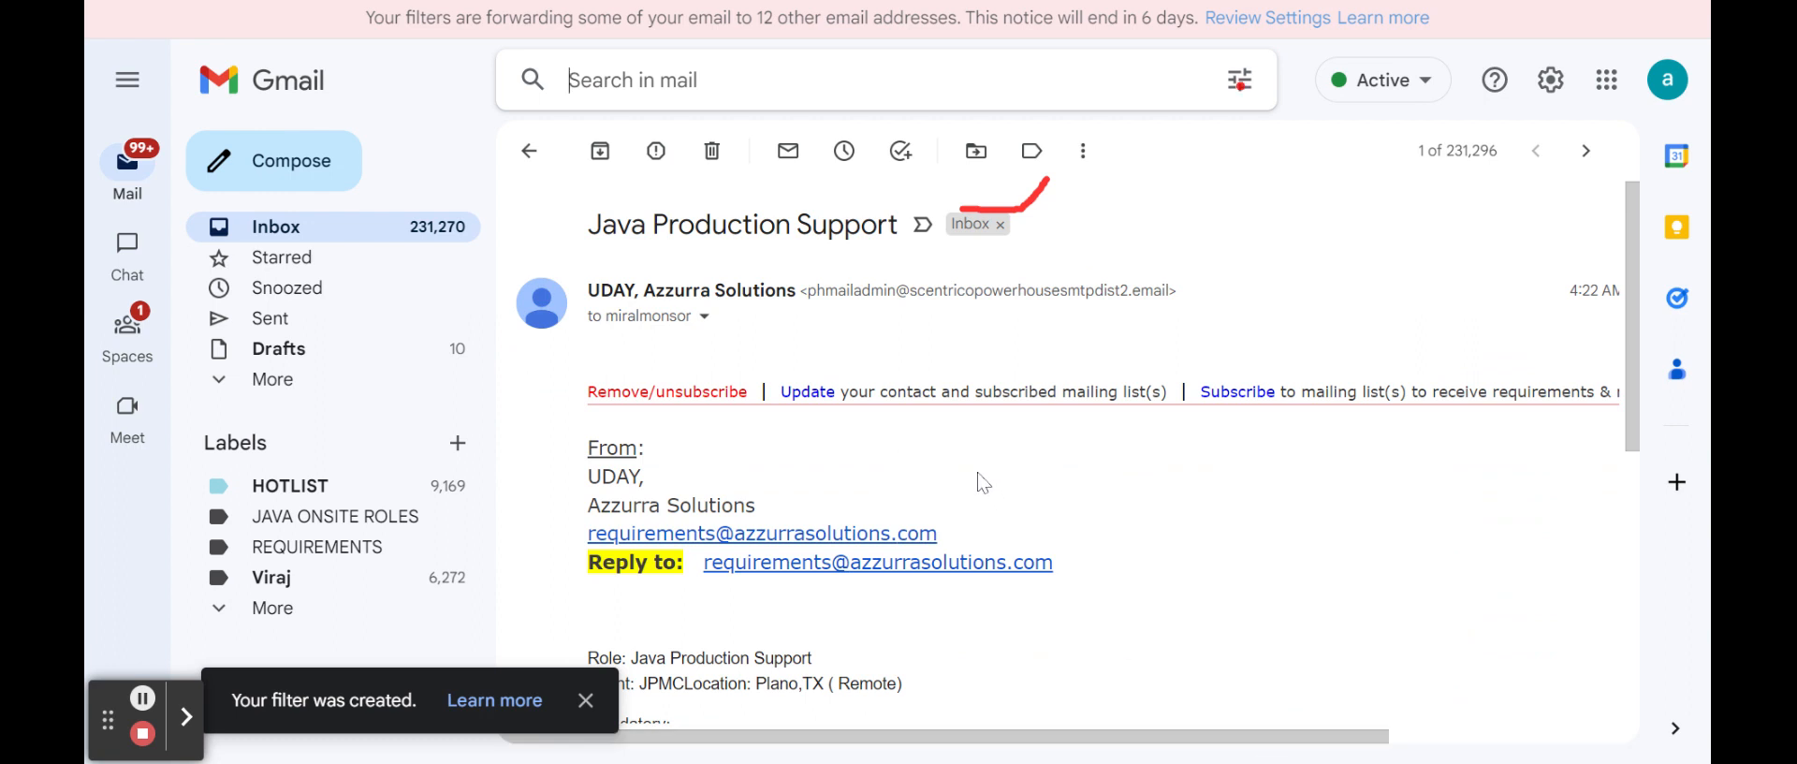
# - Open the JAVA ONSITE ROLES label to check which messages carry it
pyautogui.click(389, 526)
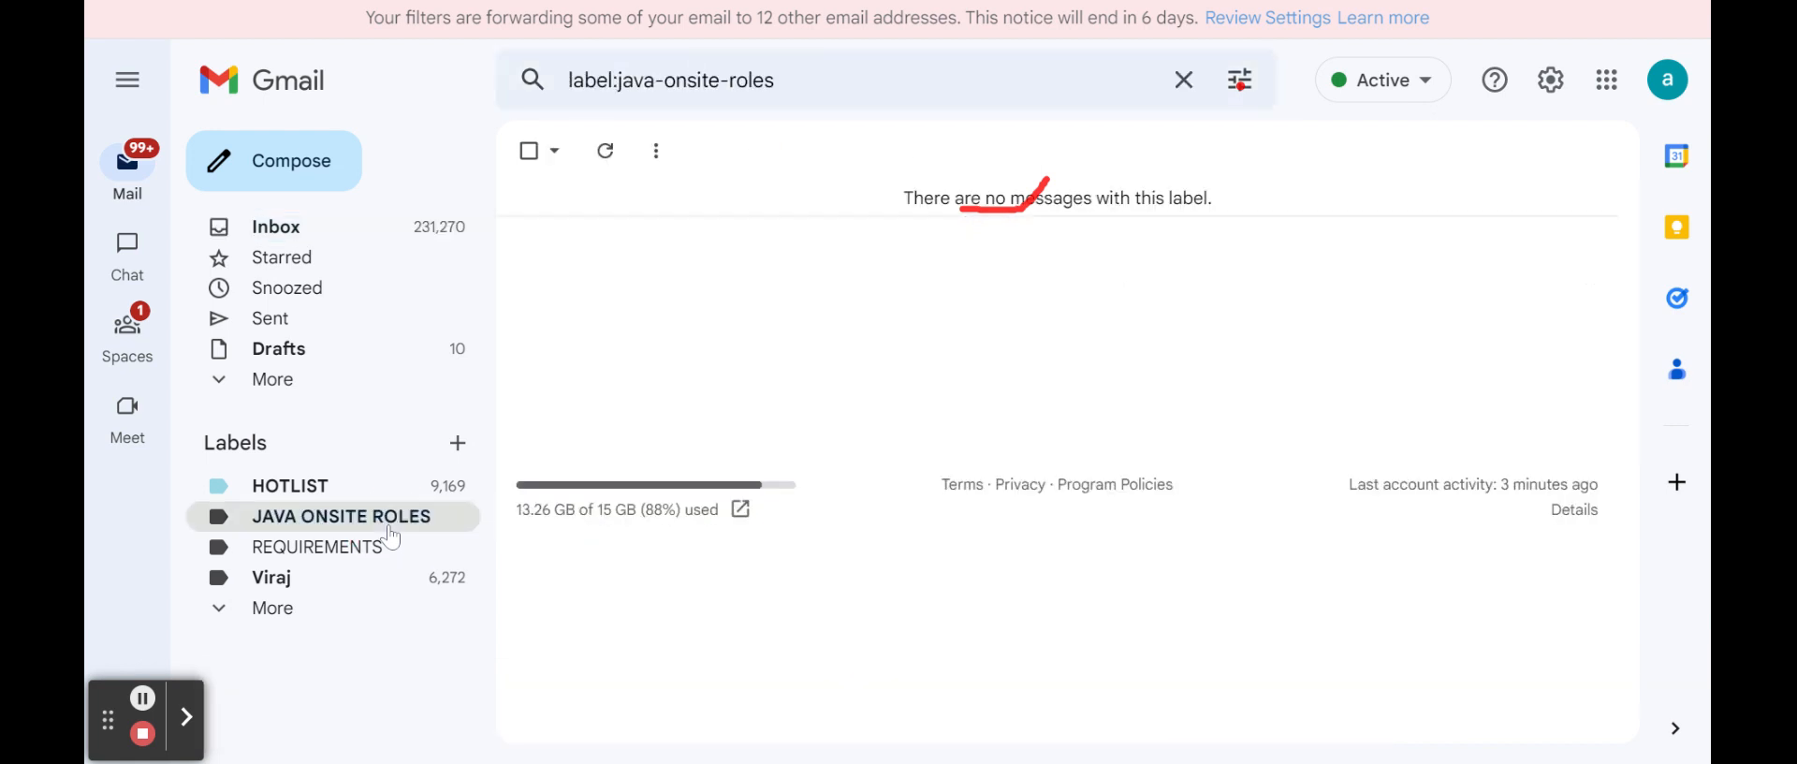
pyautogui.click(390, 531)
pyautogui.click(390, 527)
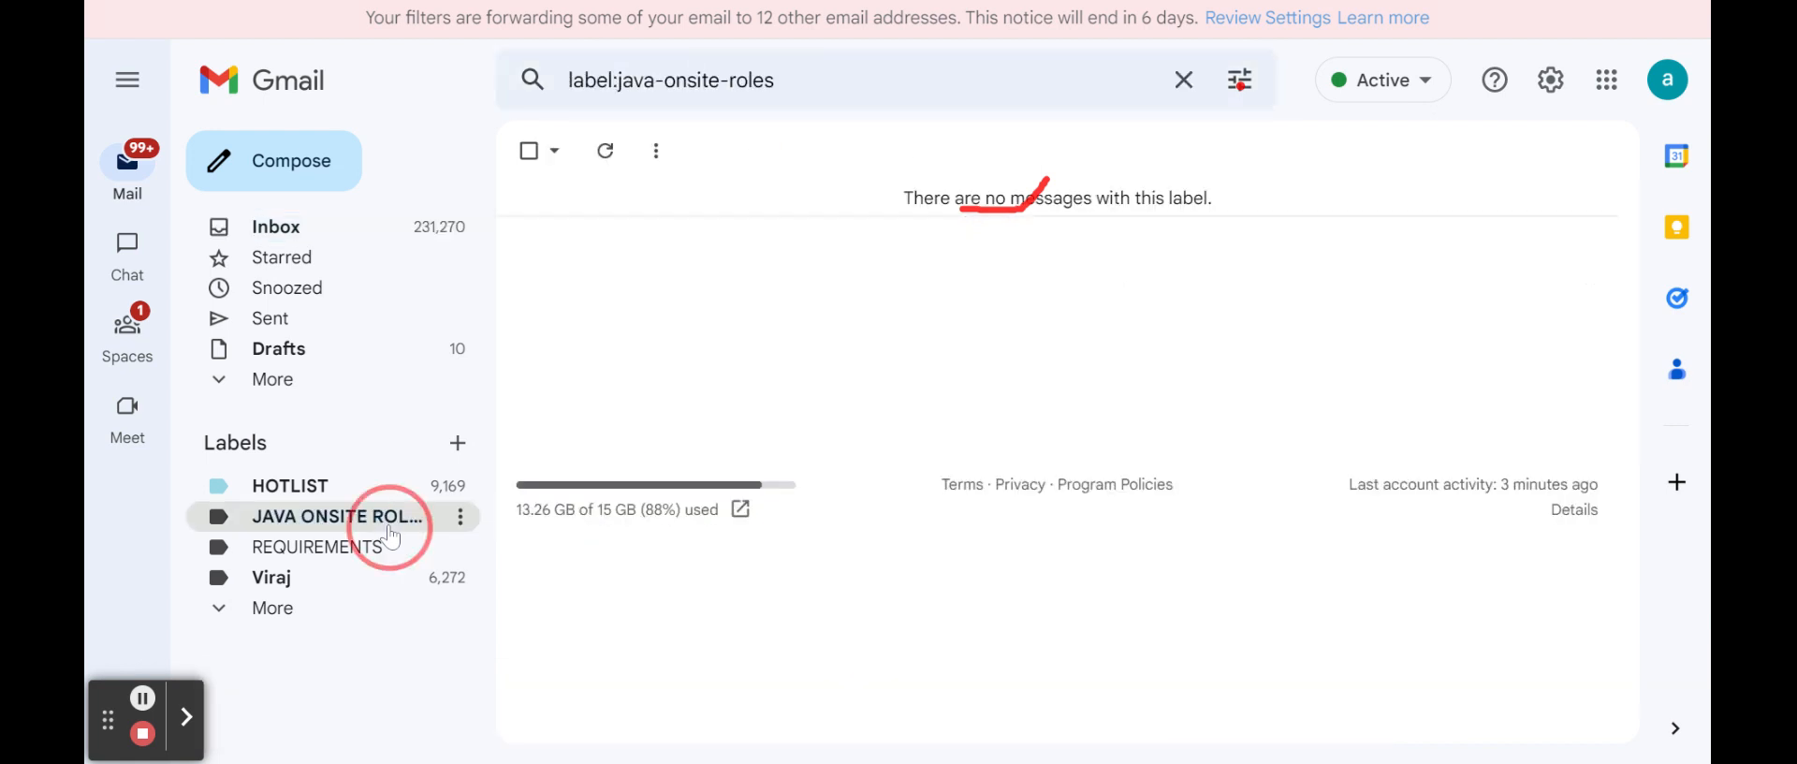
# - Return to the inbox and start another advanced search with the subject "JAVA AND ONSITE AND DEVELOPER"
pyautogui.click(391, 250)
pyautogui.click(1241, 79)
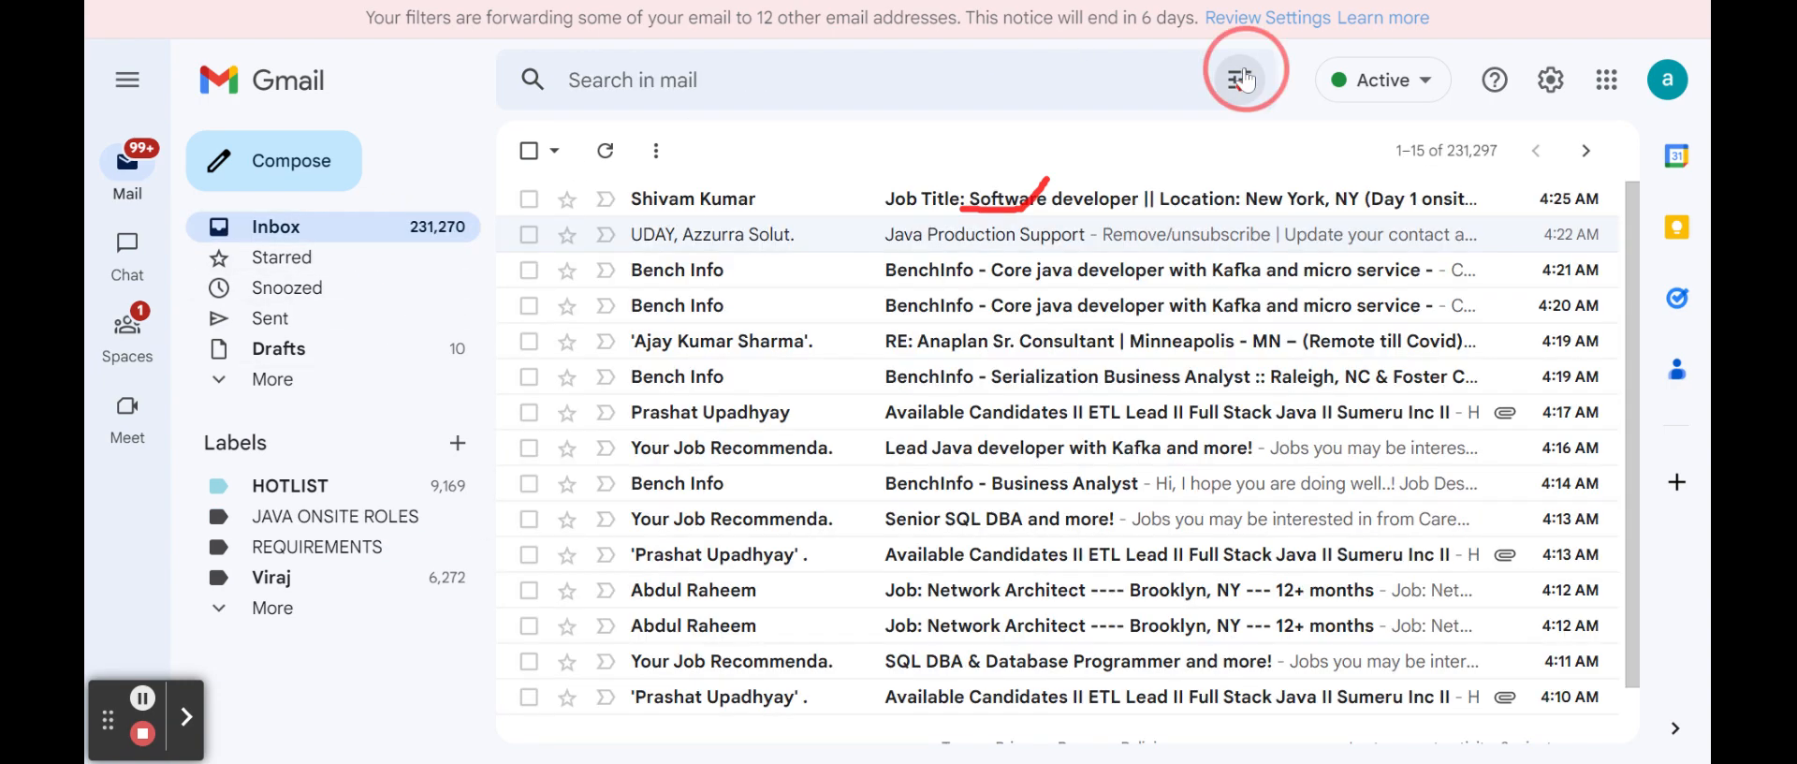
pyautogui.click(858, 251)
pyautogui.write('JAVA')
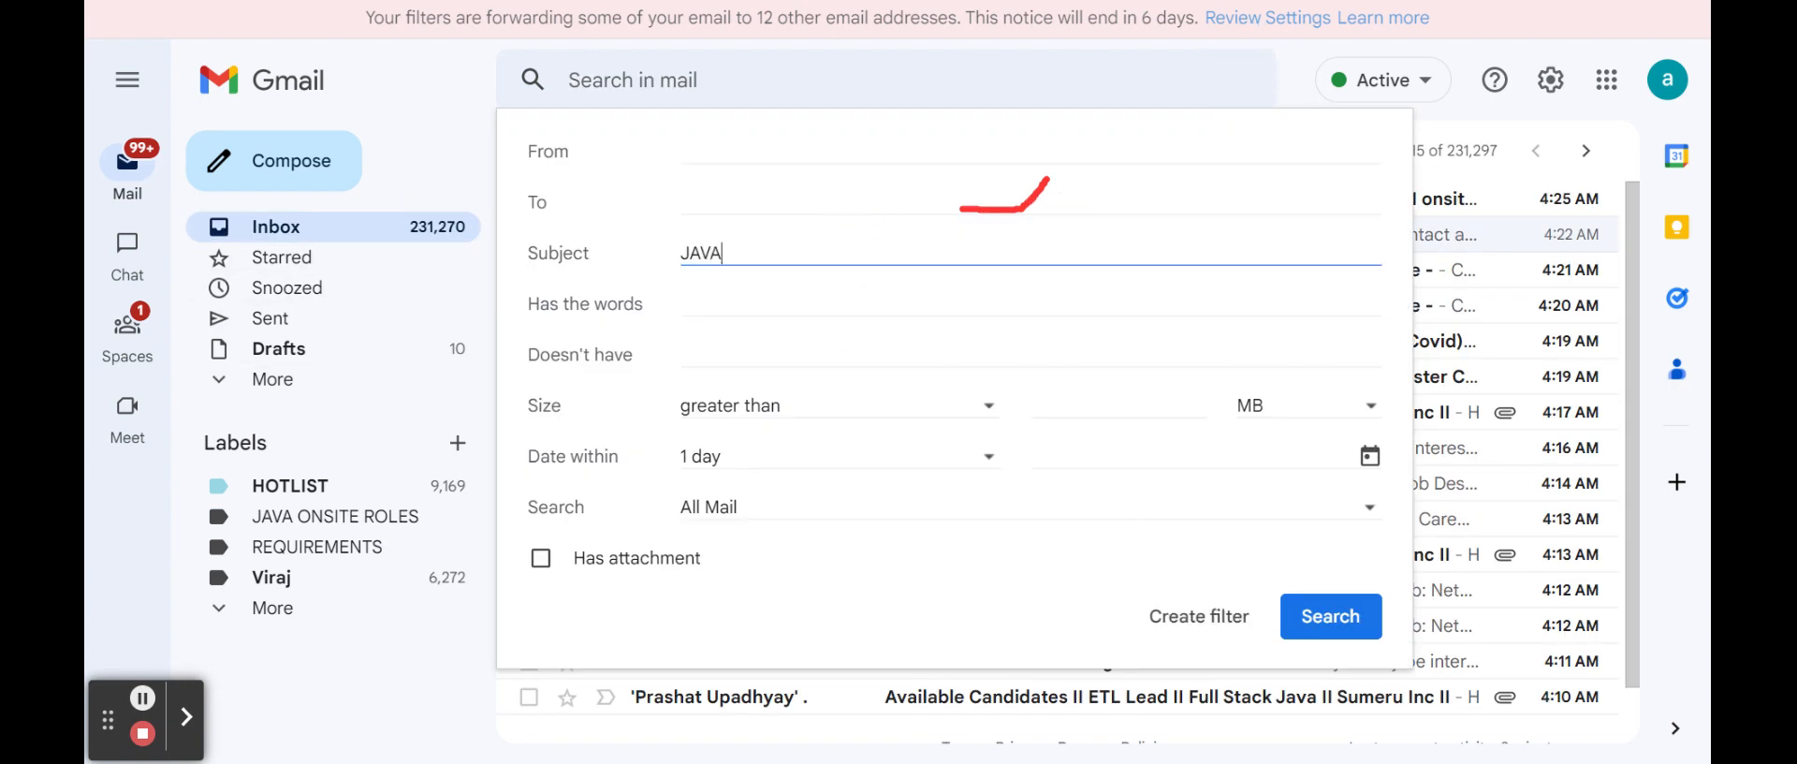
pyautogui.write(' AND ONSITE ')
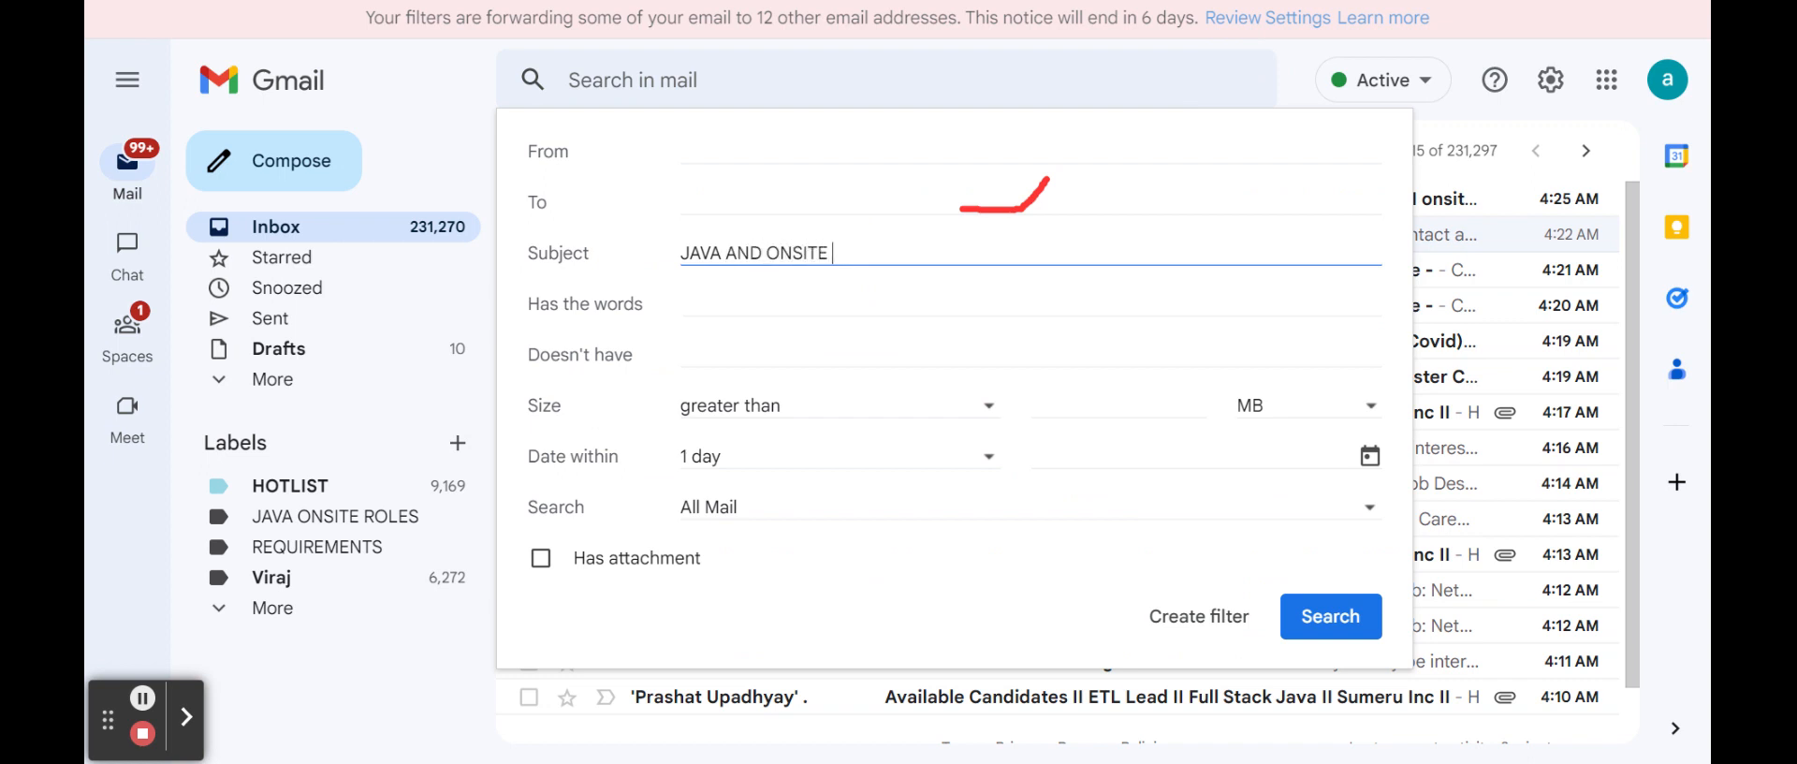
pyautogui.write('AND DEVELOPER')
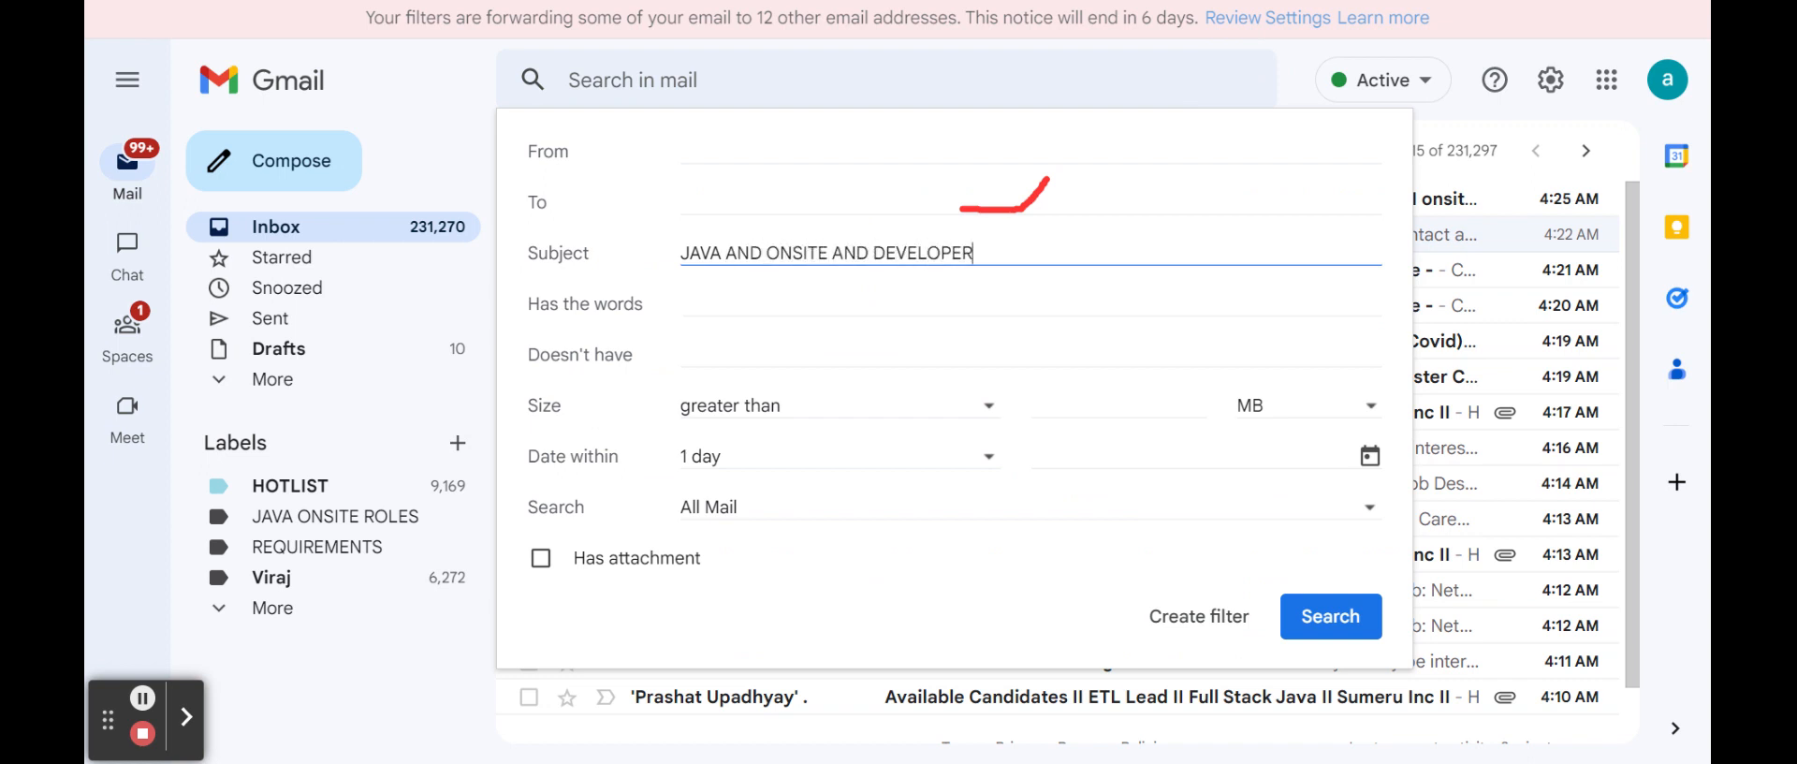
# - Restrict this second search to Inbox and proceed to its filter actions, accepting the warning
pyautogui.click(842, 513)
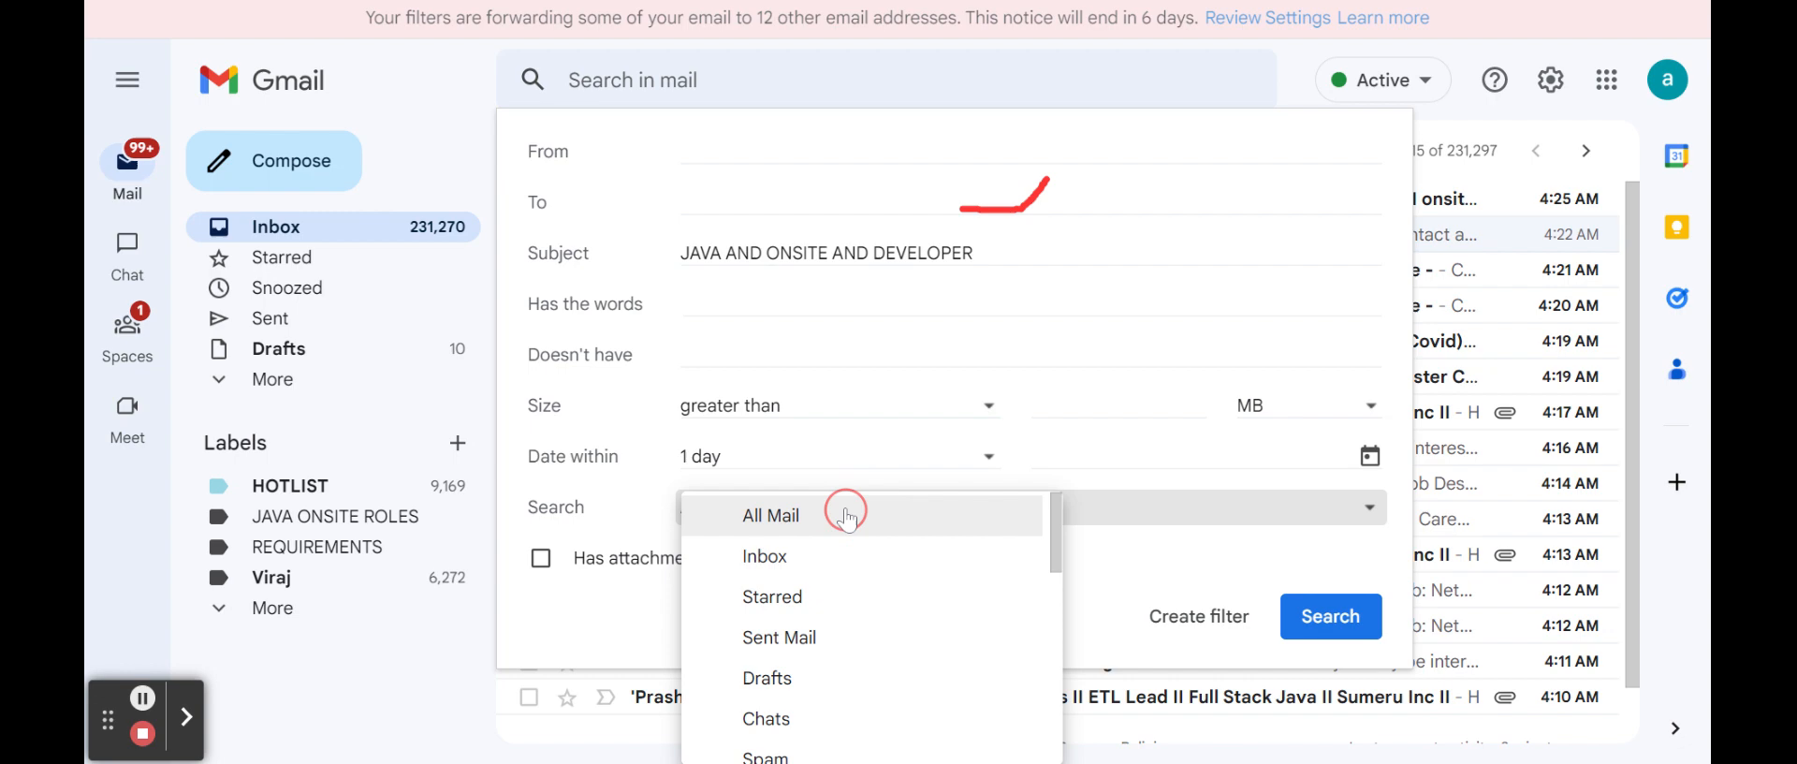
pyautogui.click(830, 556)
pyautogui.click(1218, 617)
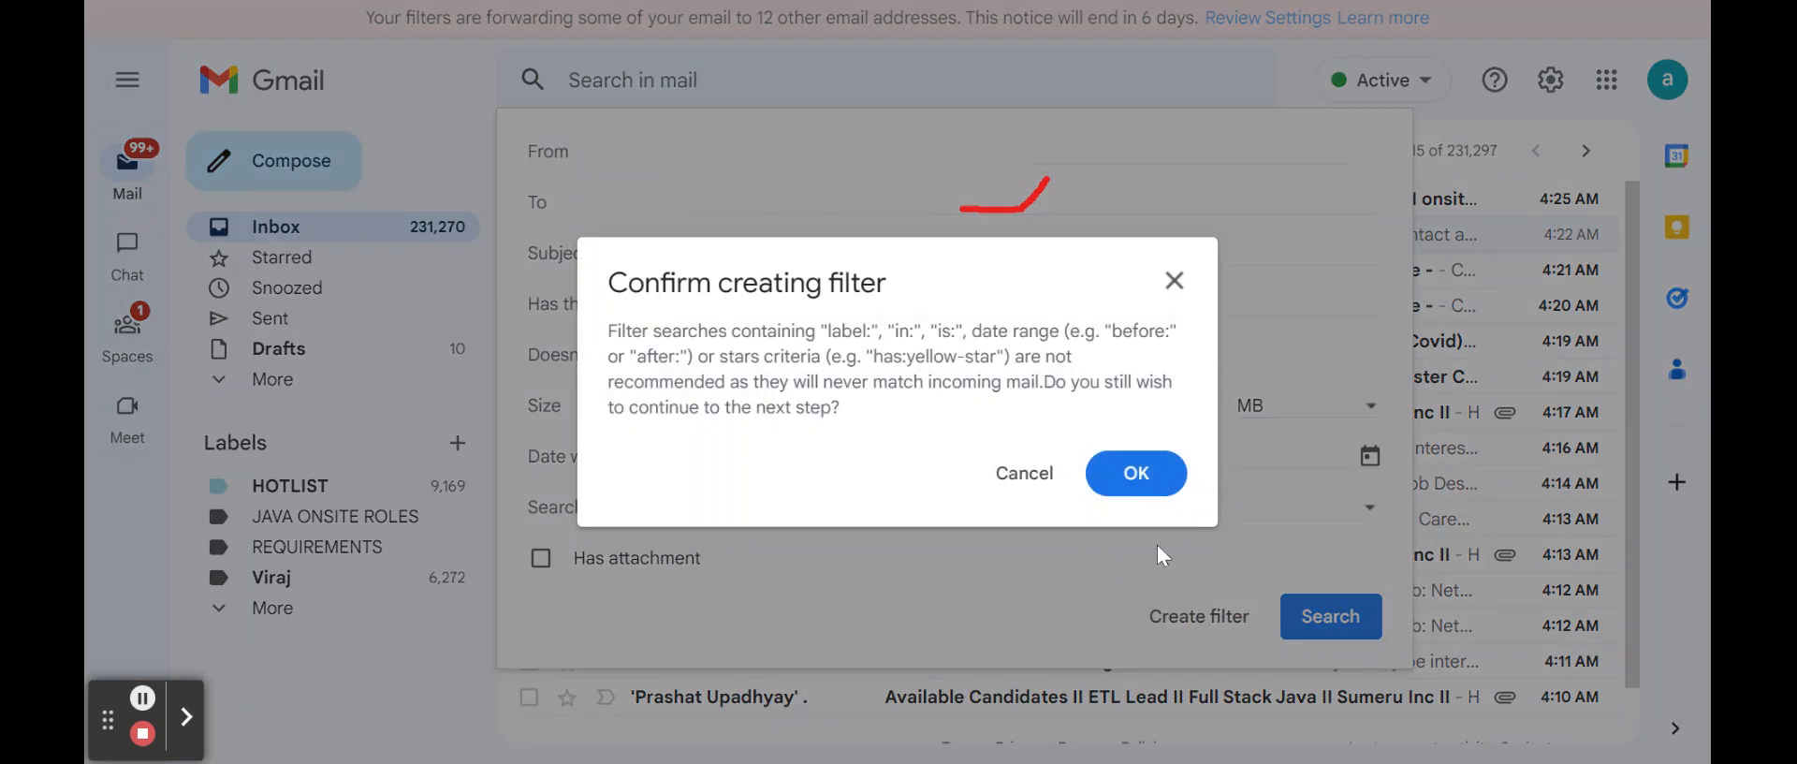
pyautogui.click(1109, 470)
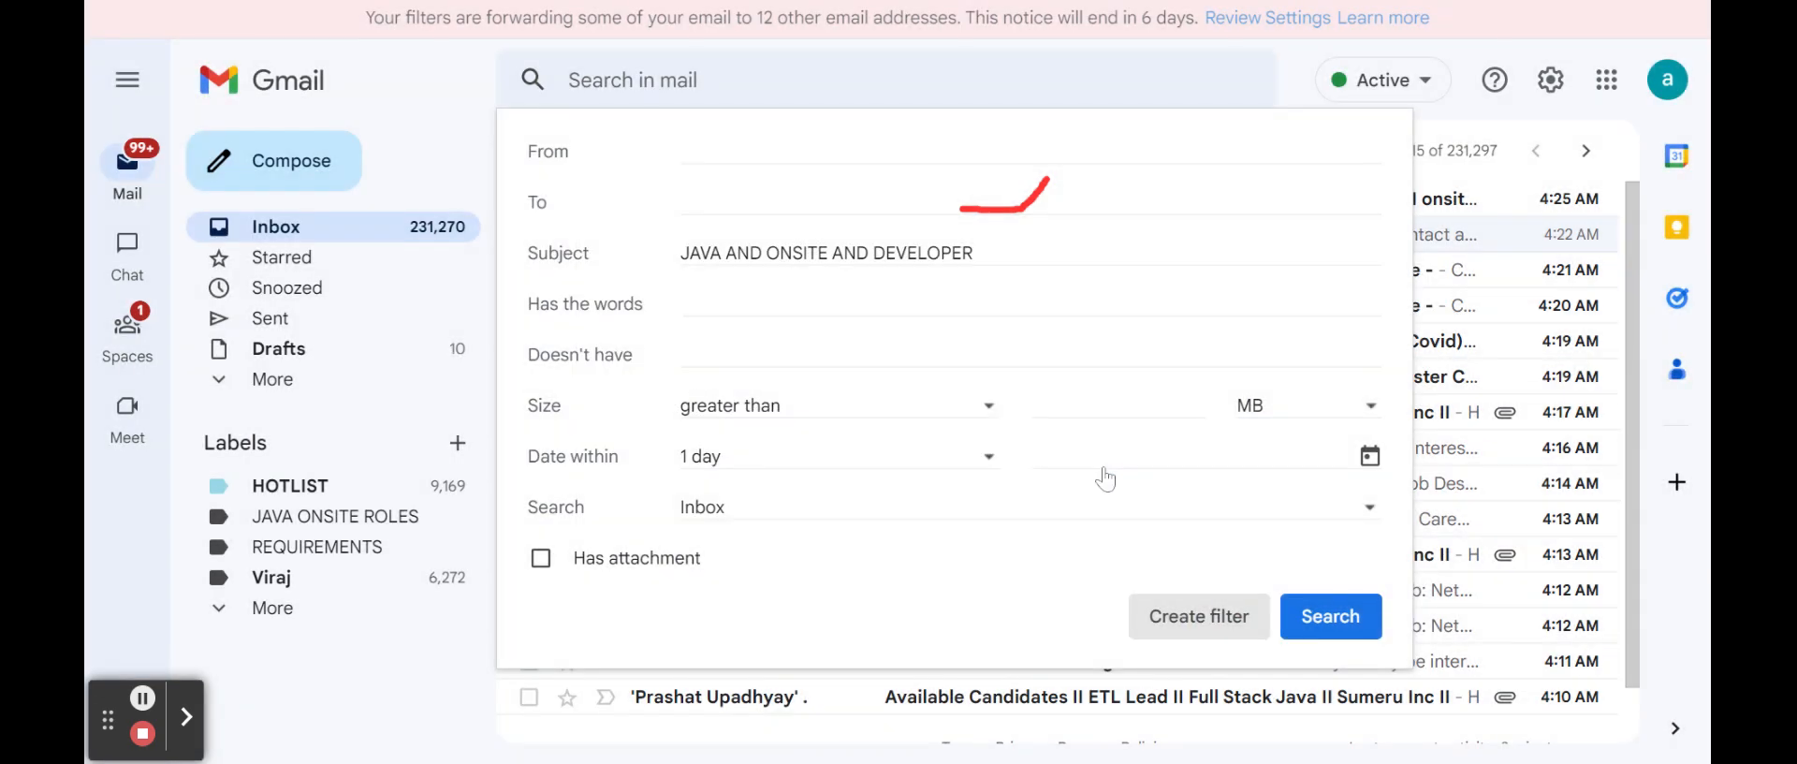
# - Set the second filter to apply the existing JAVA ONSITE ROLES label
pyautogui.click(629, 348)
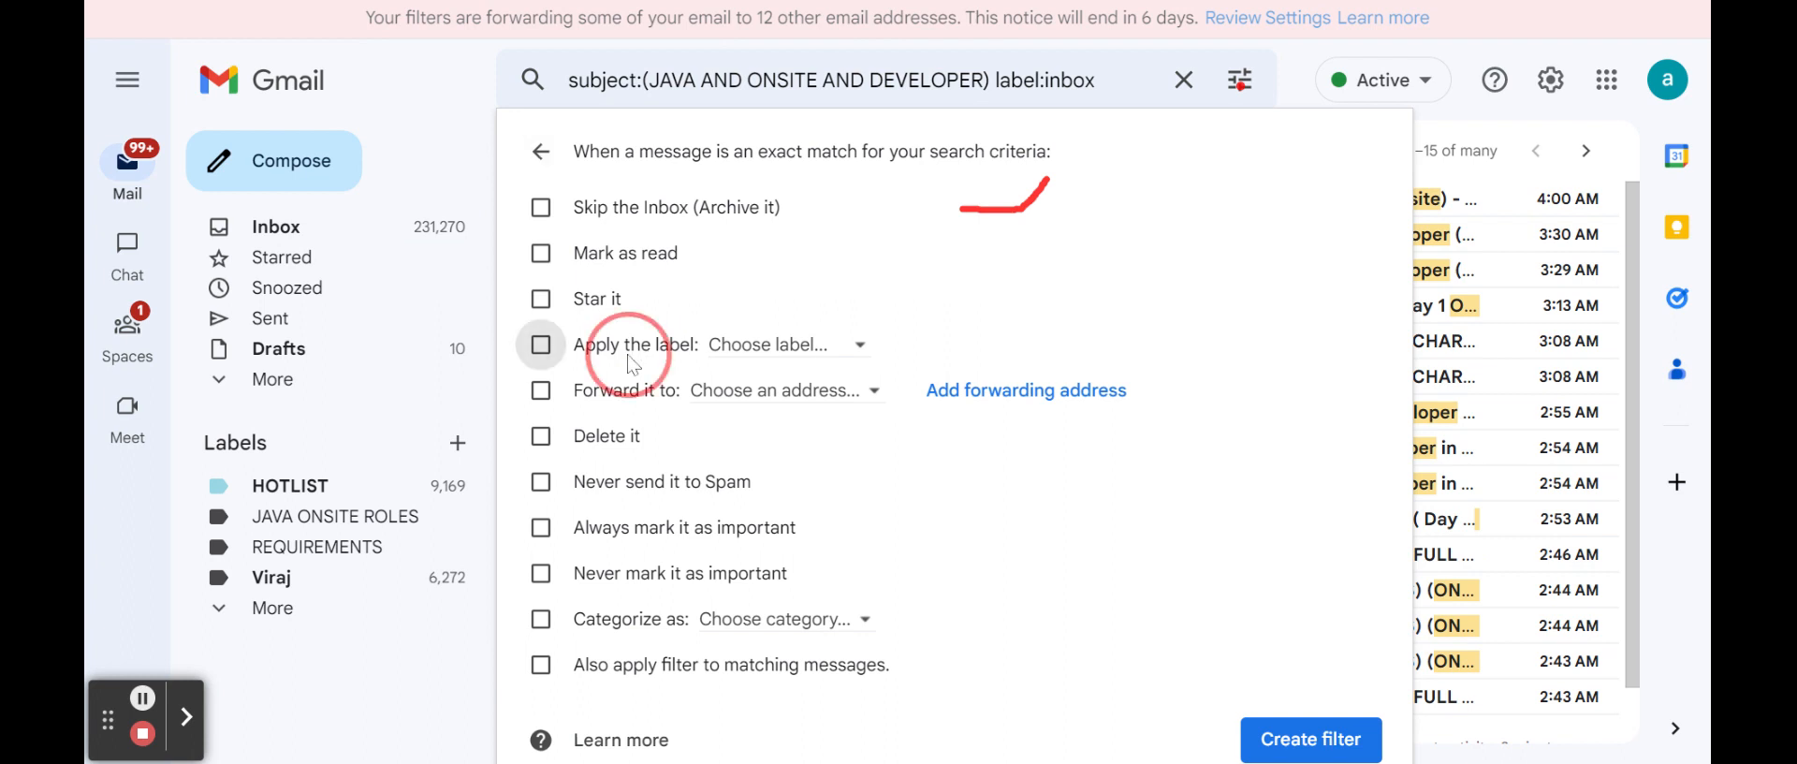
pyautogui.click(742, 346)
pyautogui.click(812, 498)
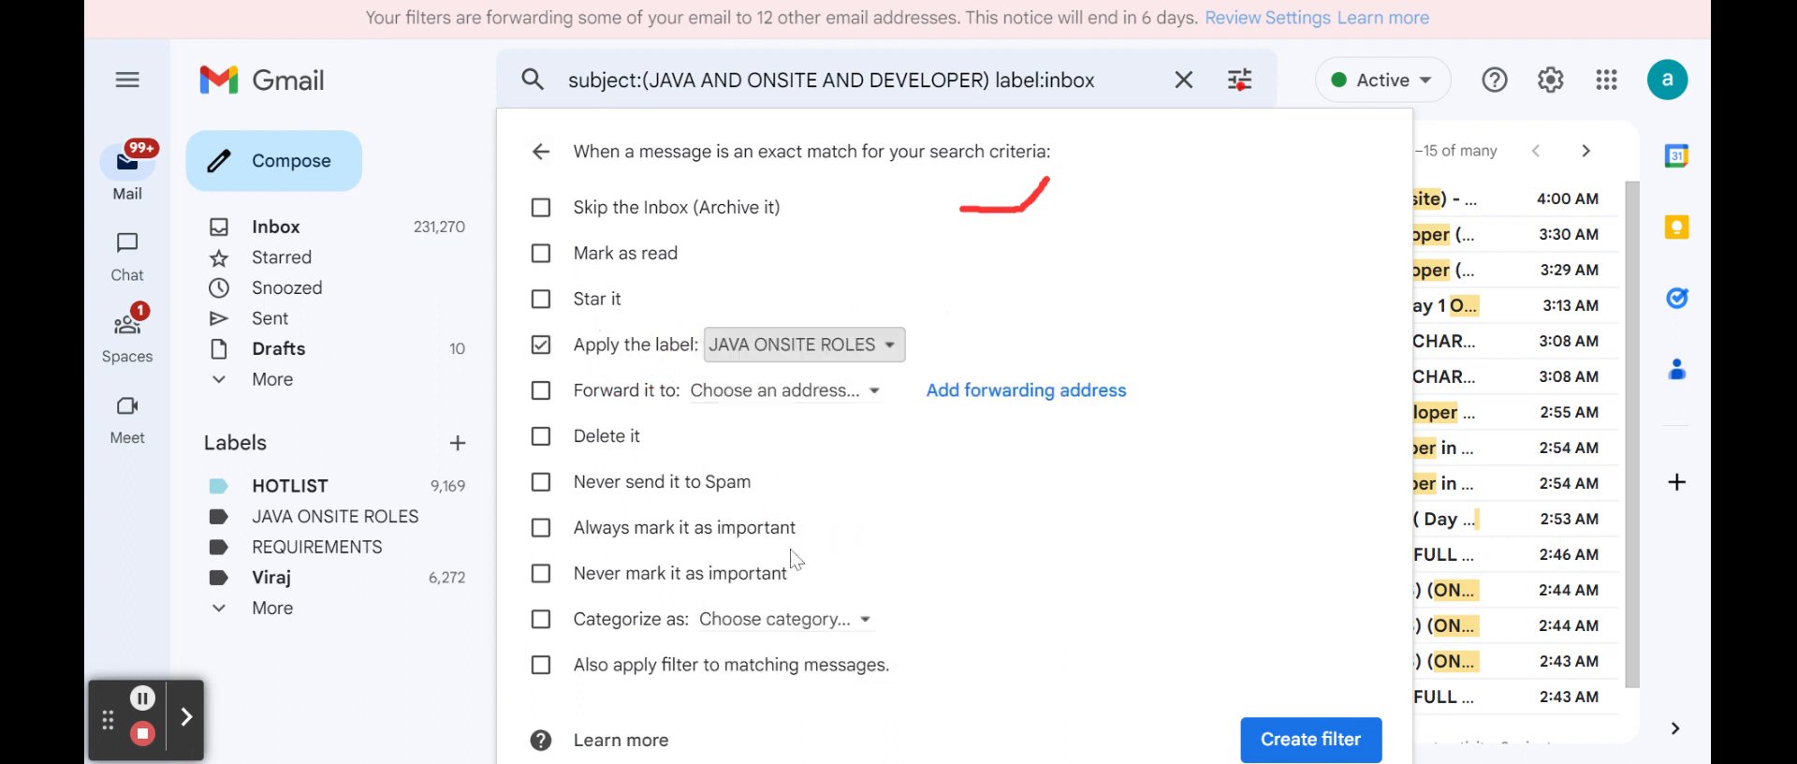
# - Create the filter with existing matching messages included, and open the JAVA ONSITE ROLES label to check it
pyautogui.click(728, 683)
pyautogui.click(760, 668)
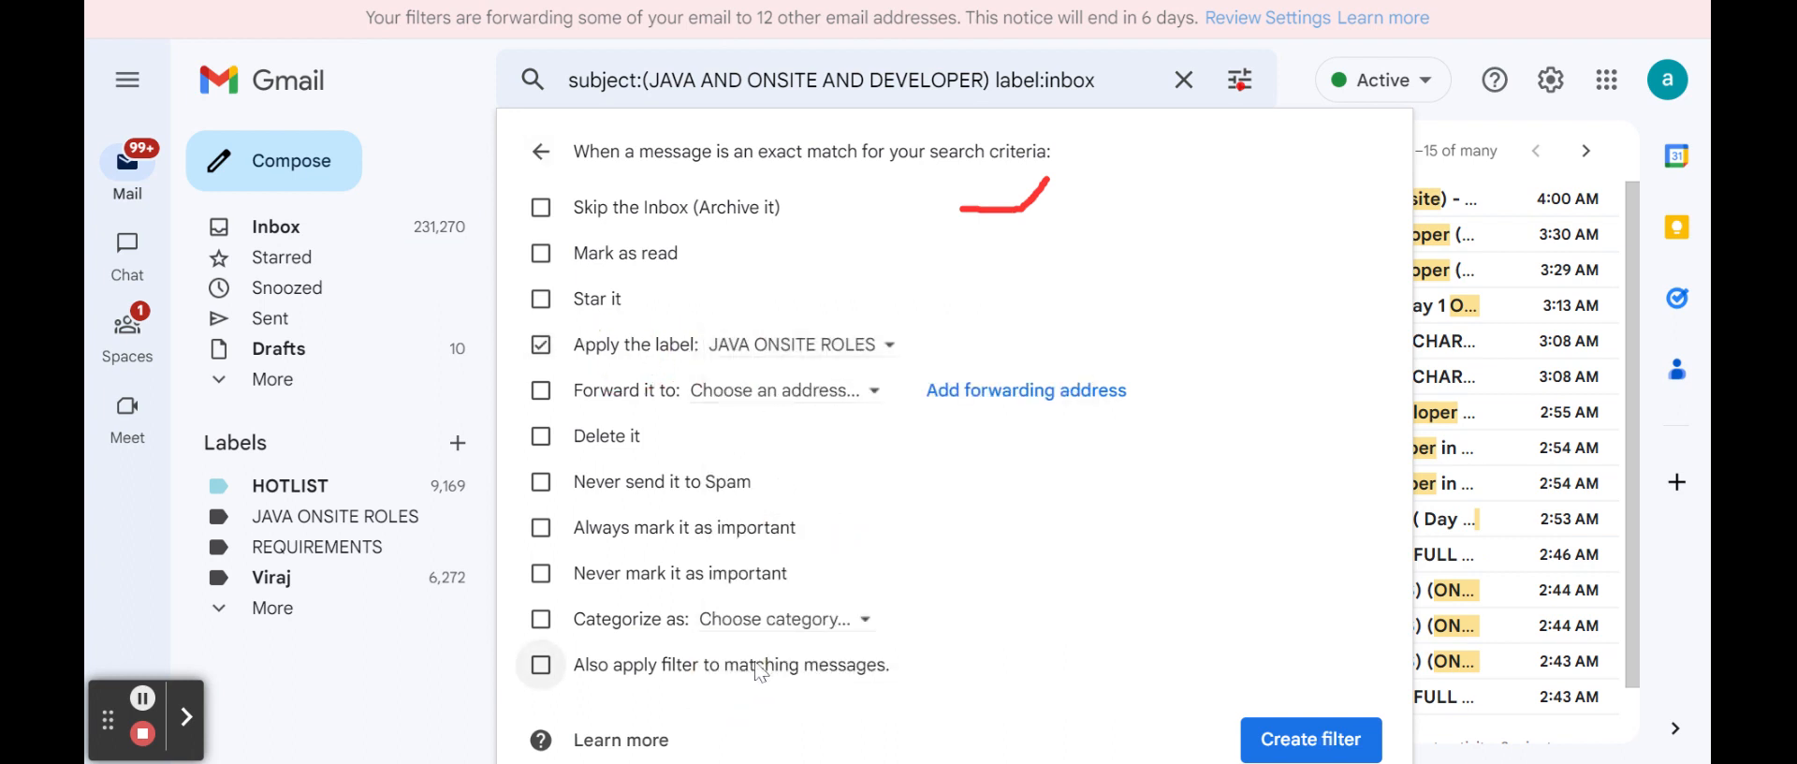
pyautogui.click(1259, 738)
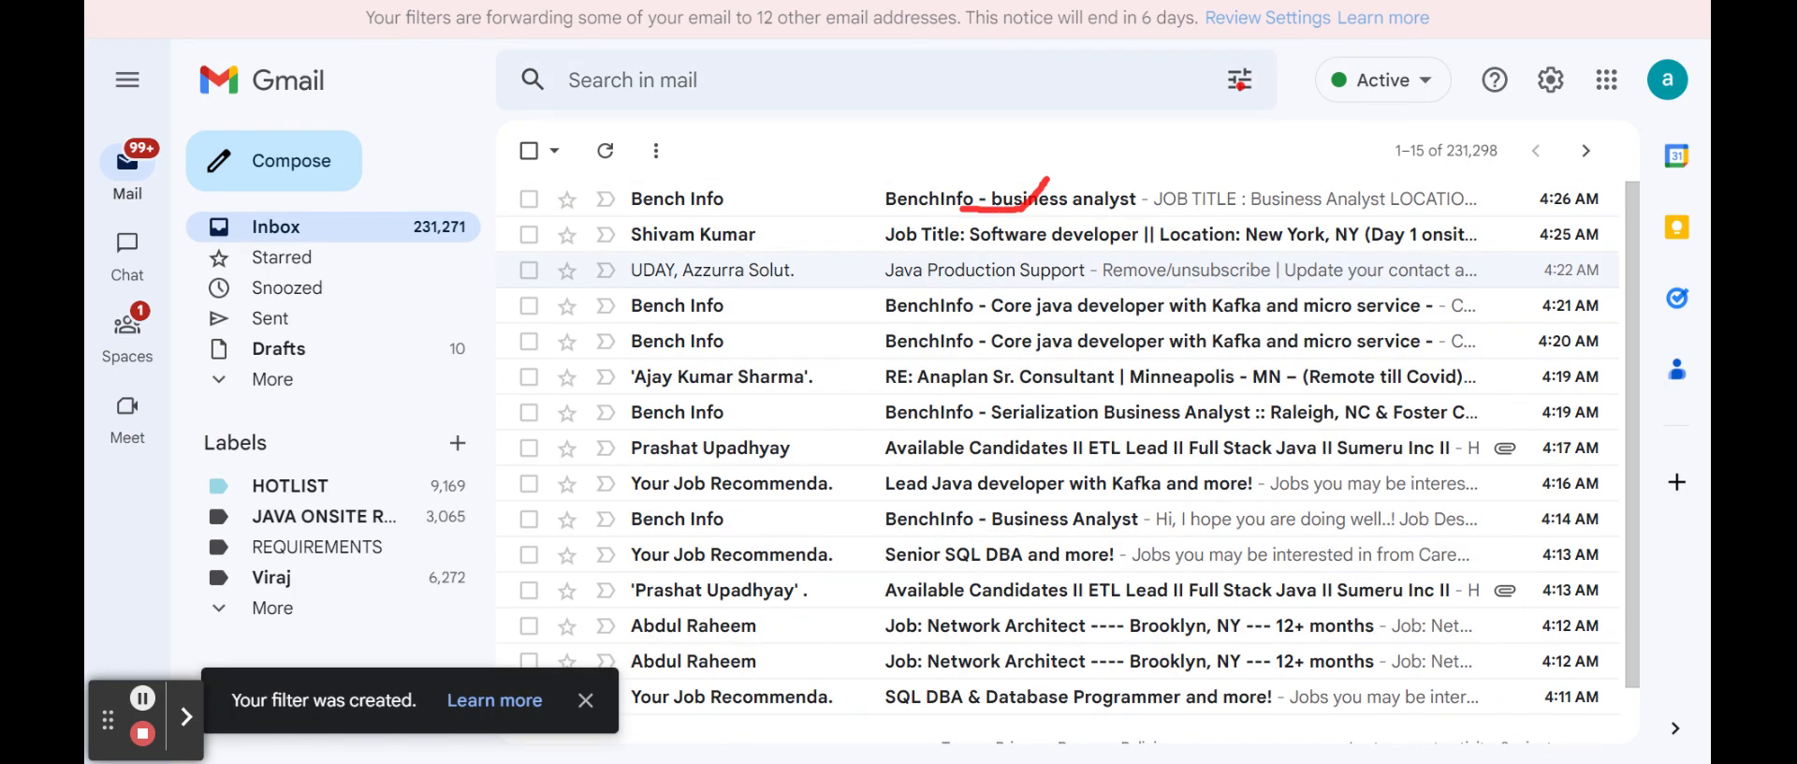
pyautogui.click(368, 516)
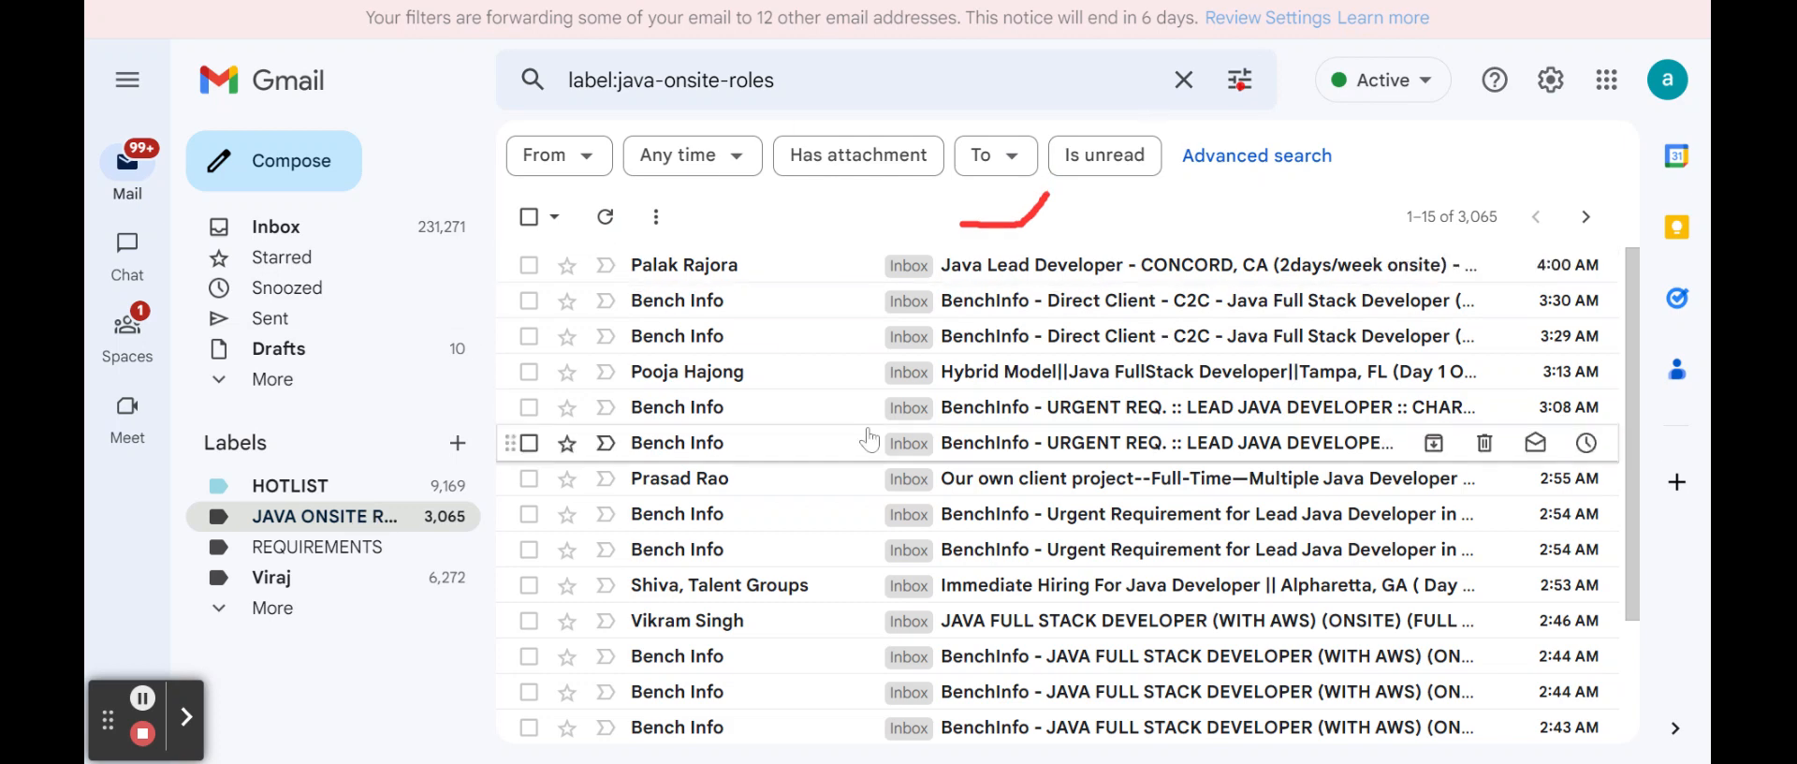
# - Look through the labelled messages and set the JAVA ONSITE ROLES label color to red
pyautogui.click(1632, 722)
pyautogui.click(1634, 320)
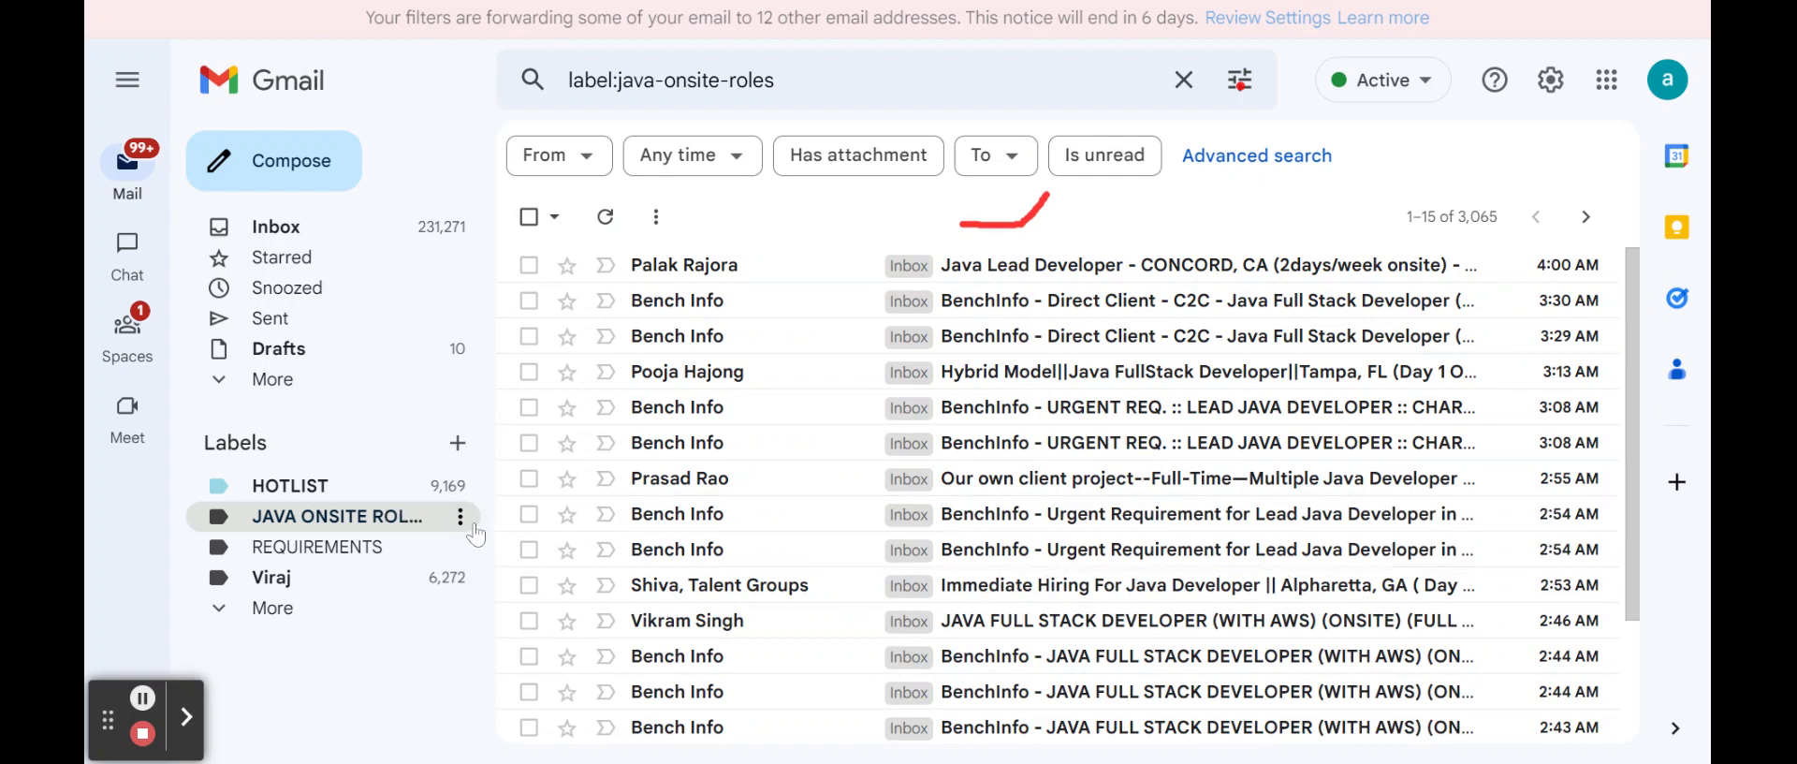
pyautogui.click(462, 515)
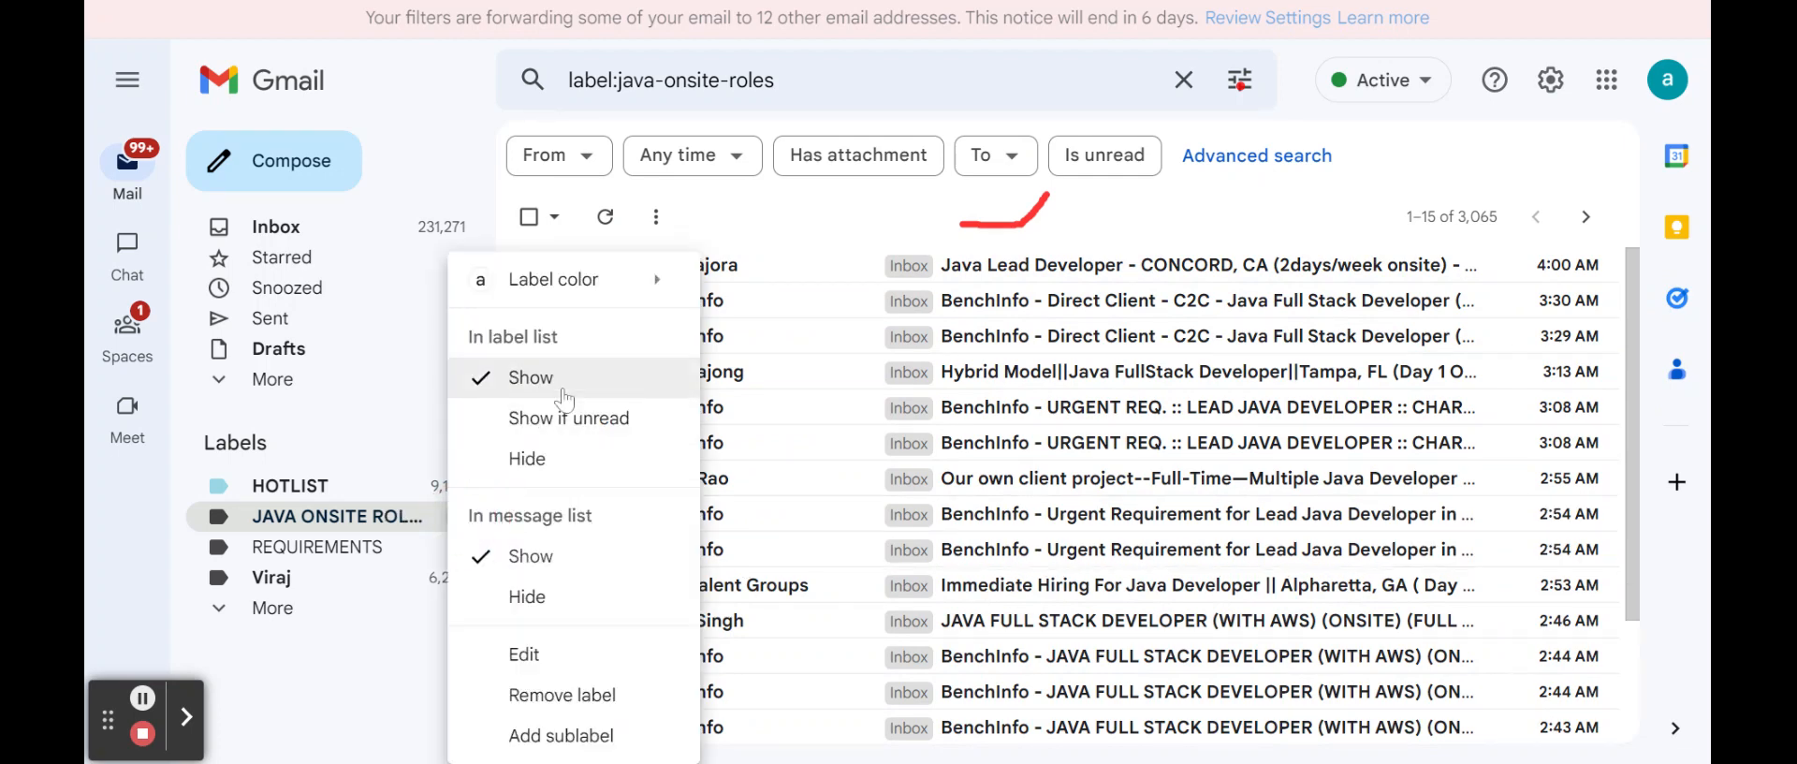
pyautogui.moveTo(611, 283)
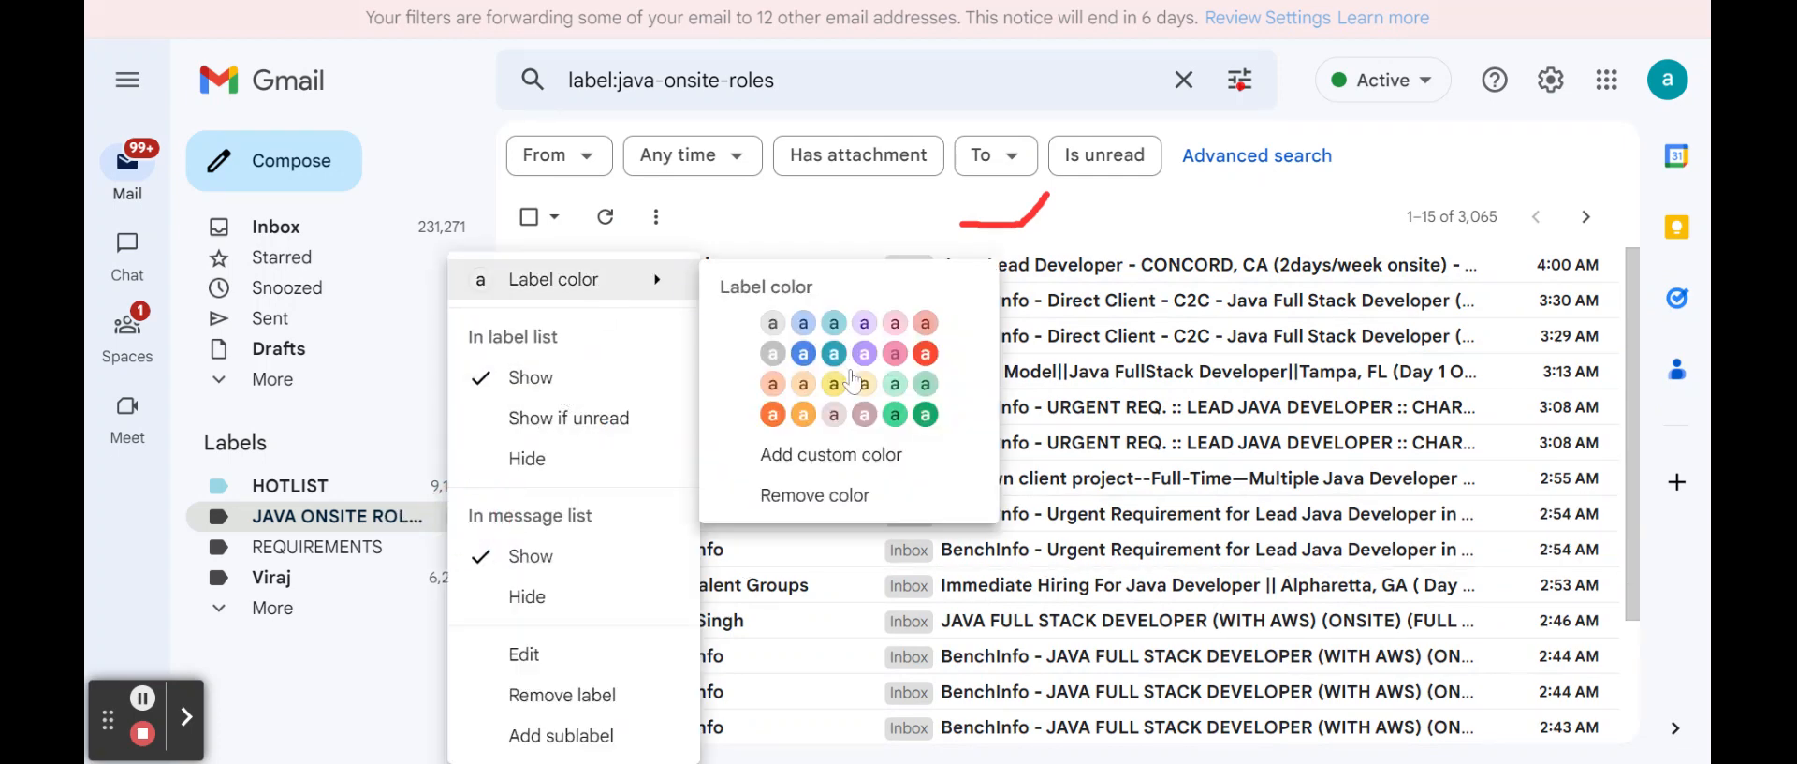
pyautogui.click(925, 352)
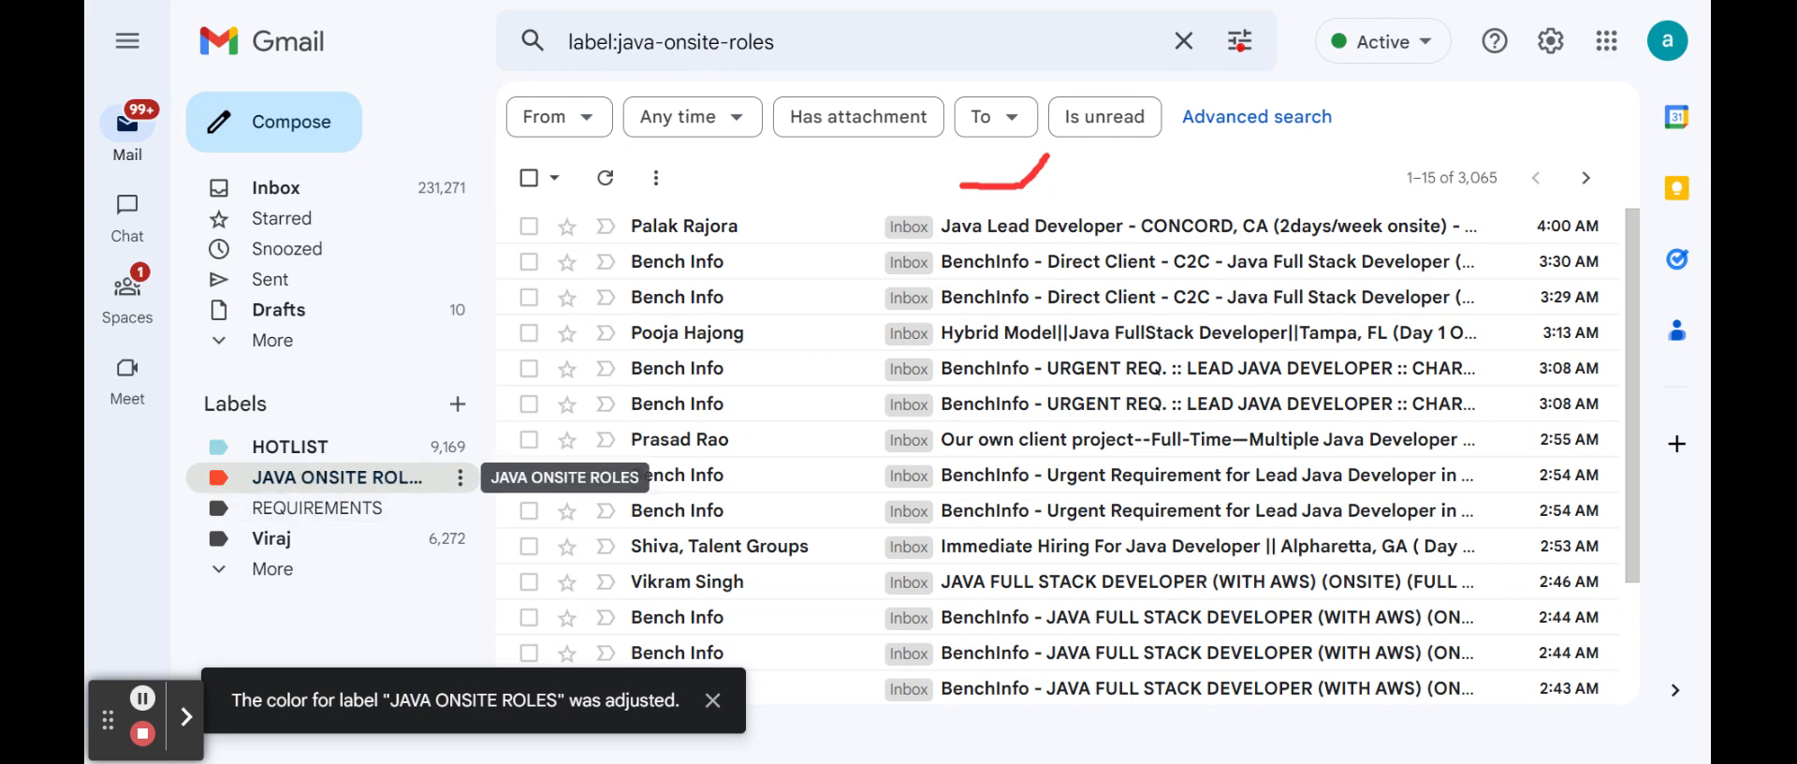
# - Open the full label settings and review the system labels and custom labels with their visibility options
pyautogui.click(1550, 45)
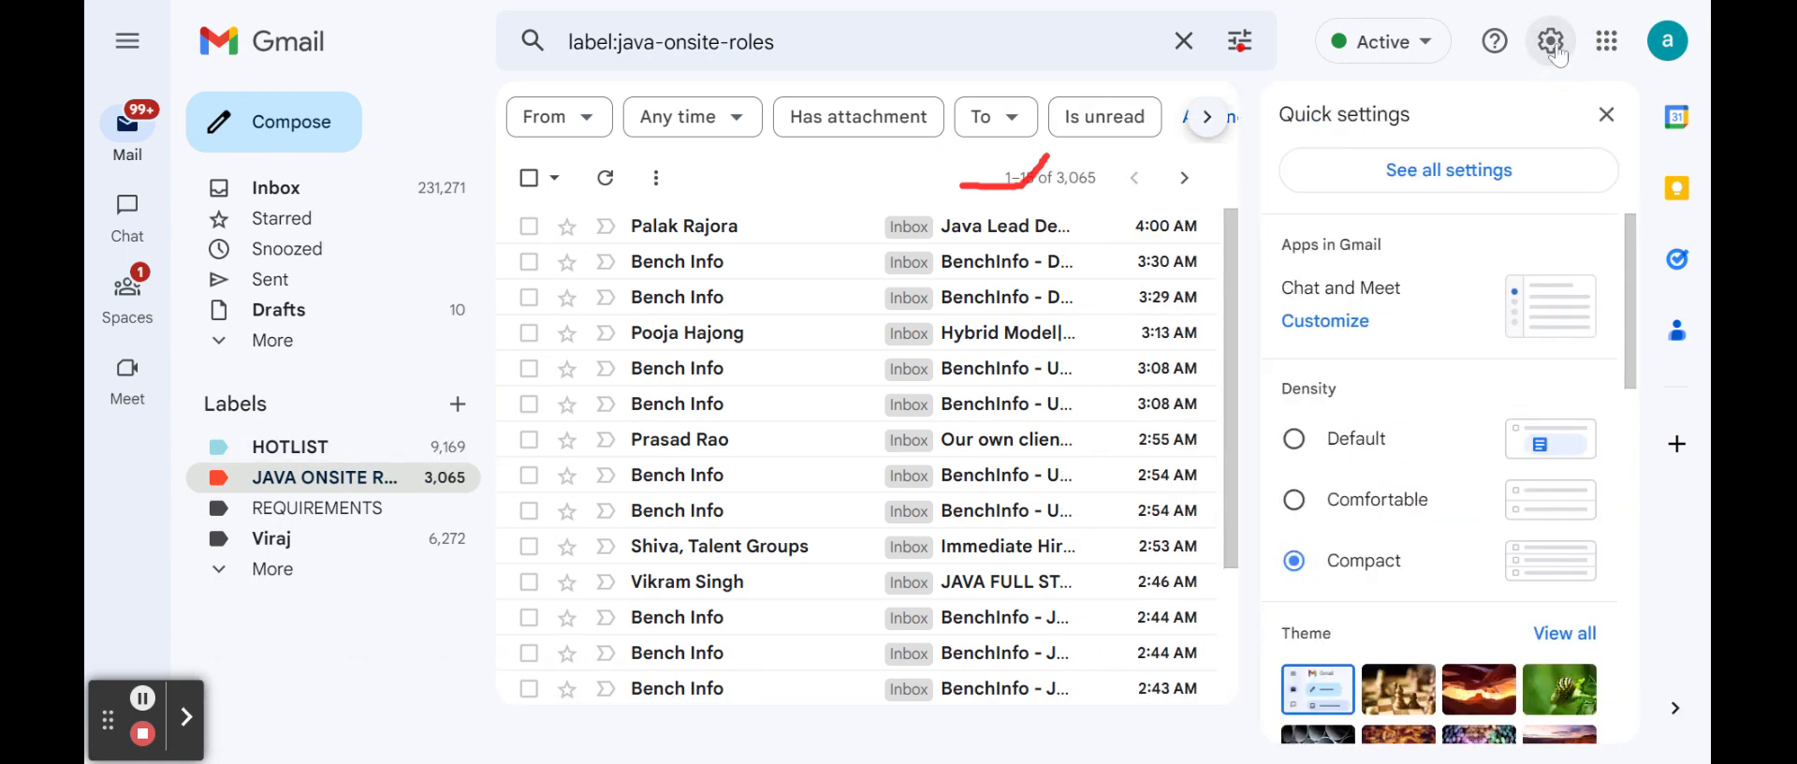
pyautogui.click(1421, 177)
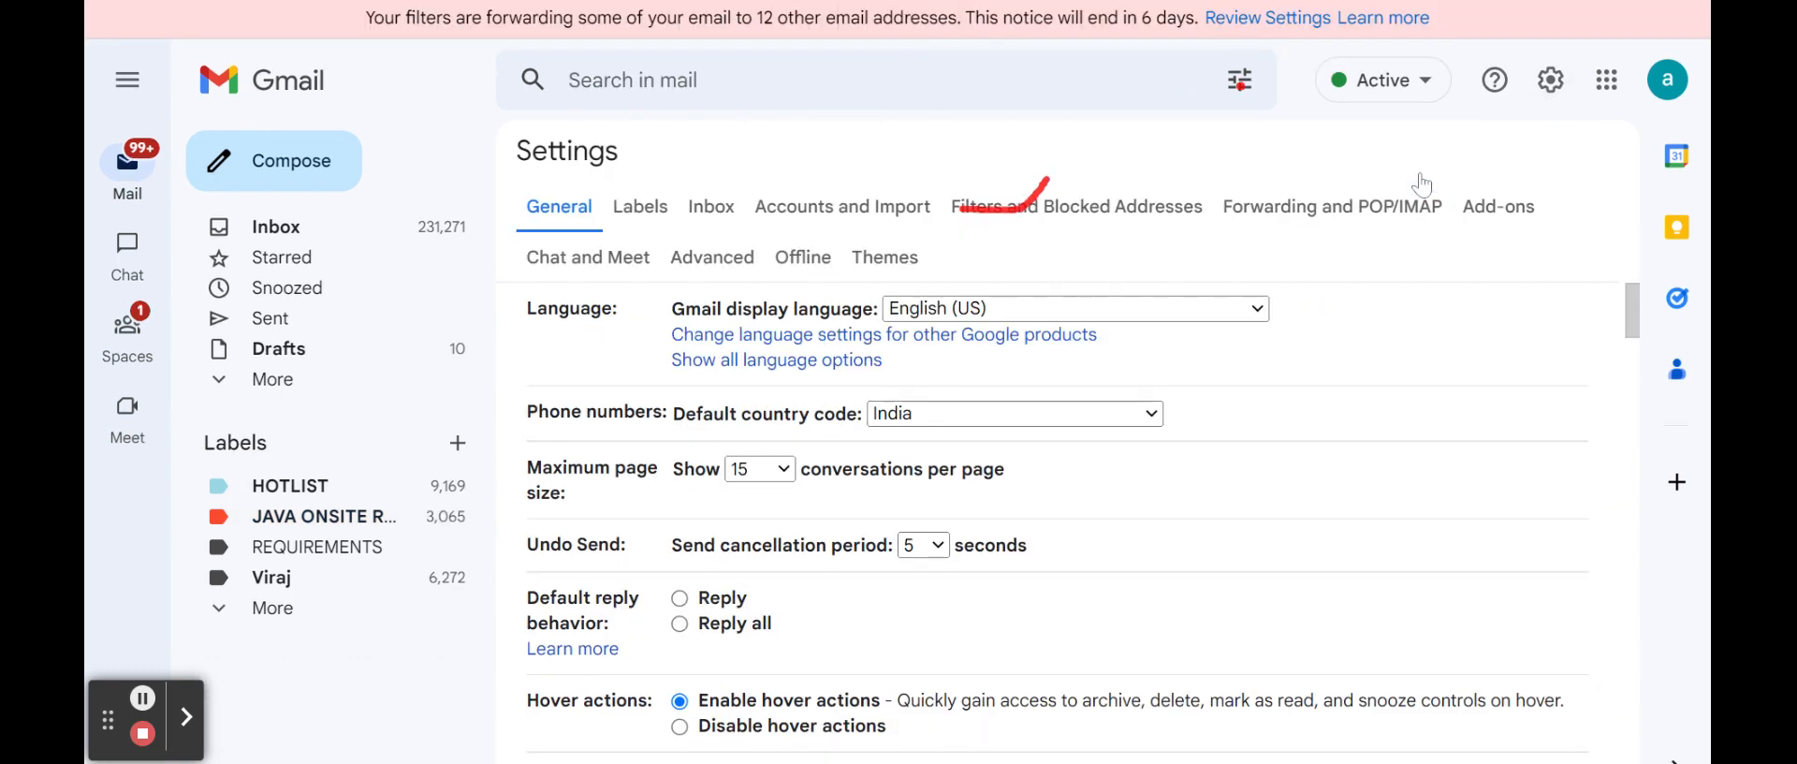
pyautogui.click(650, 208)
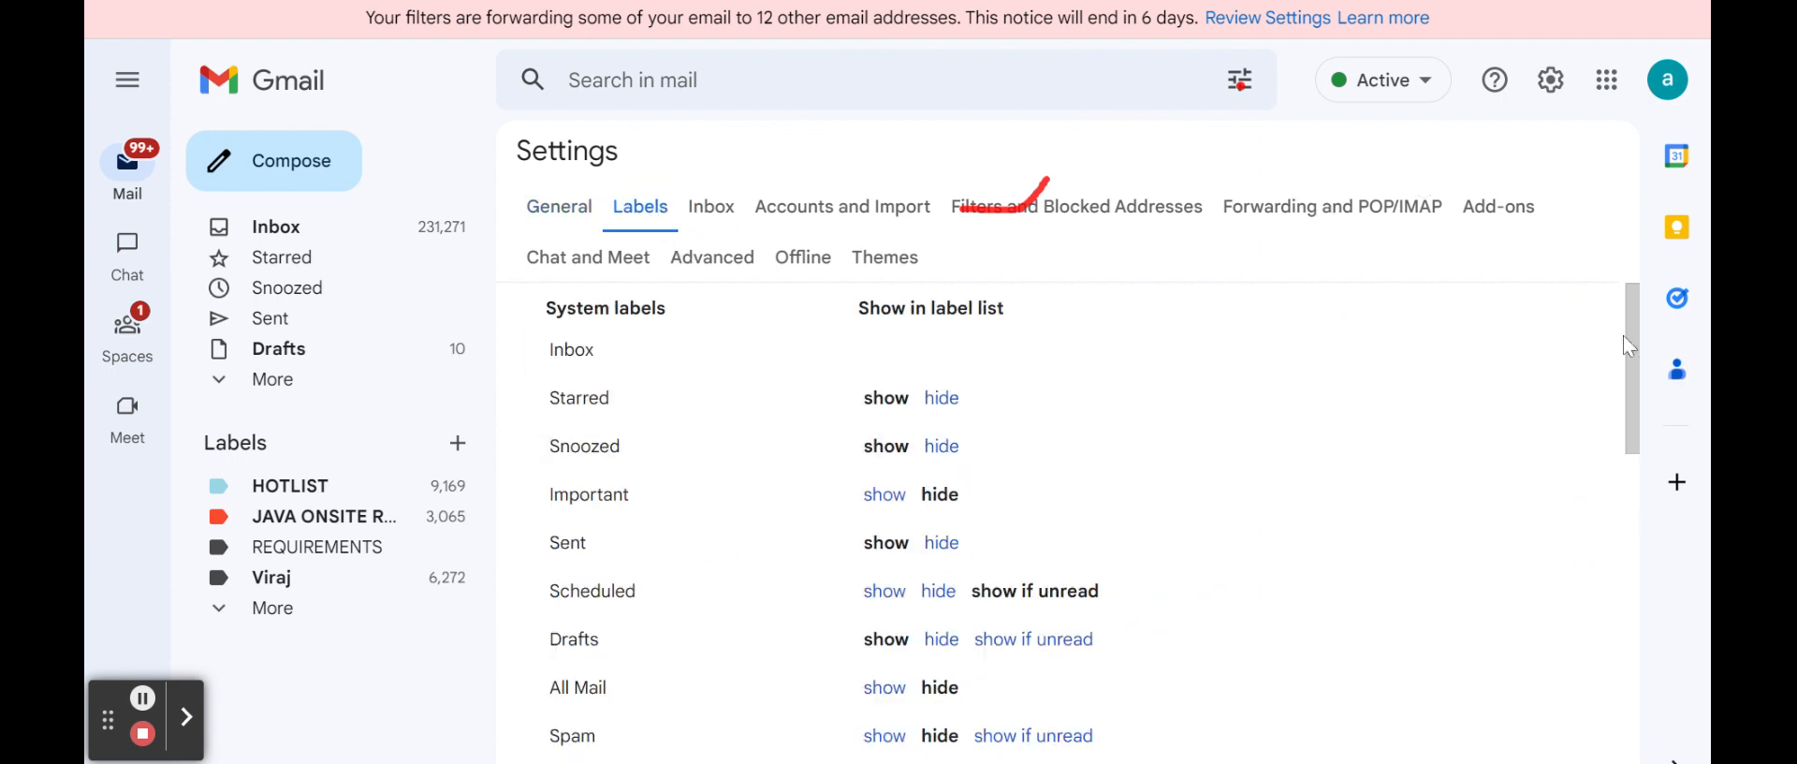
pyautogui.moveTo(1630, 349); pyautogui.dragTo(1682, 629)
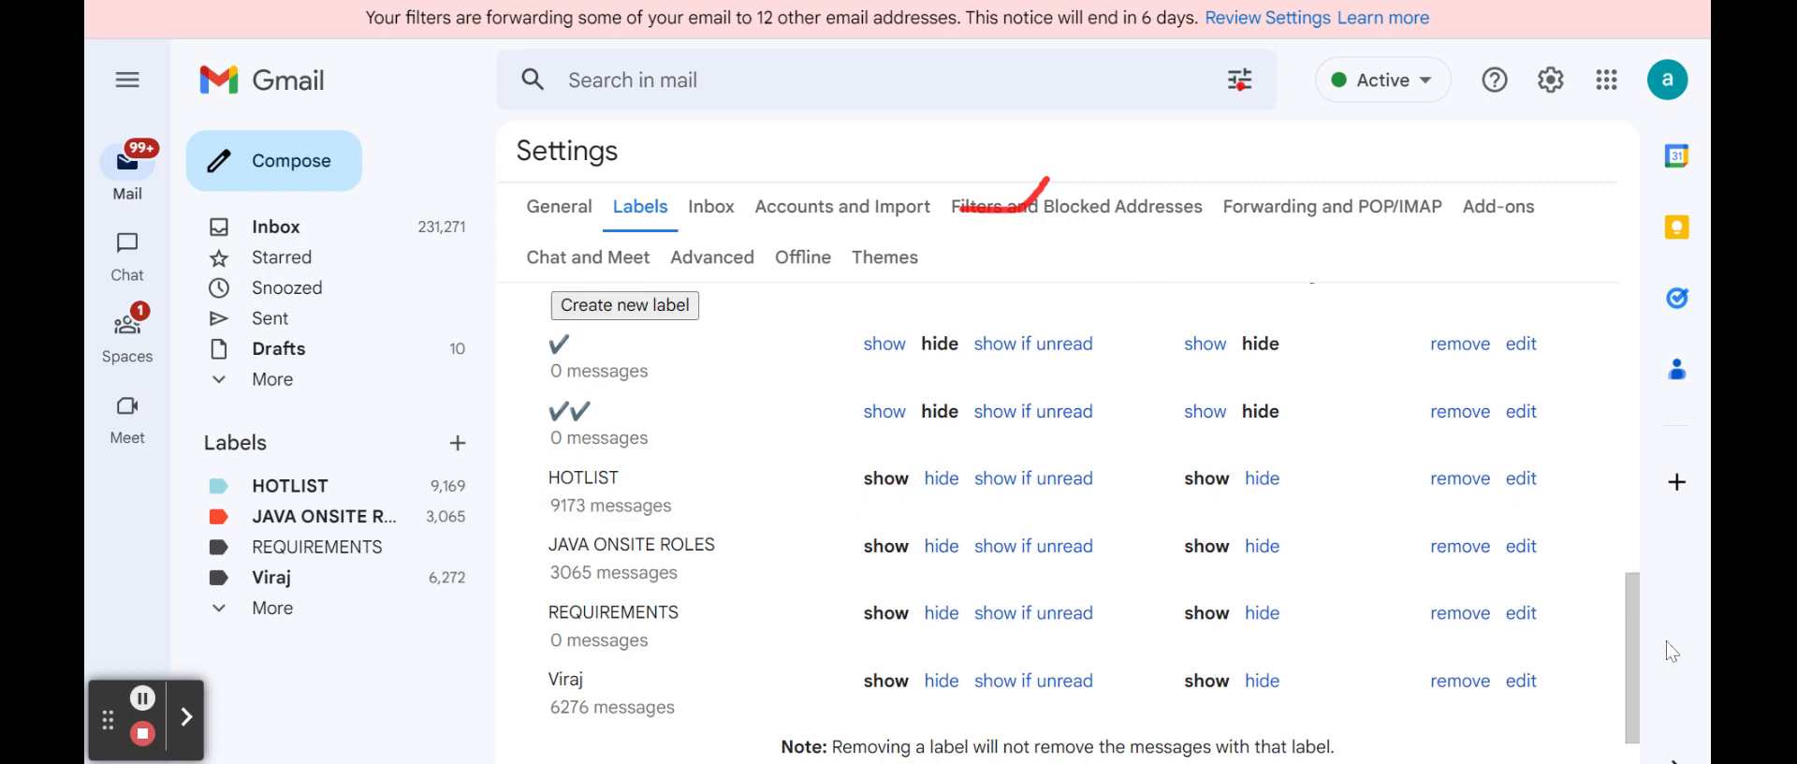
pyautogui.moveTo(1638, 666); pyautogui.dragTo(1623, 378)
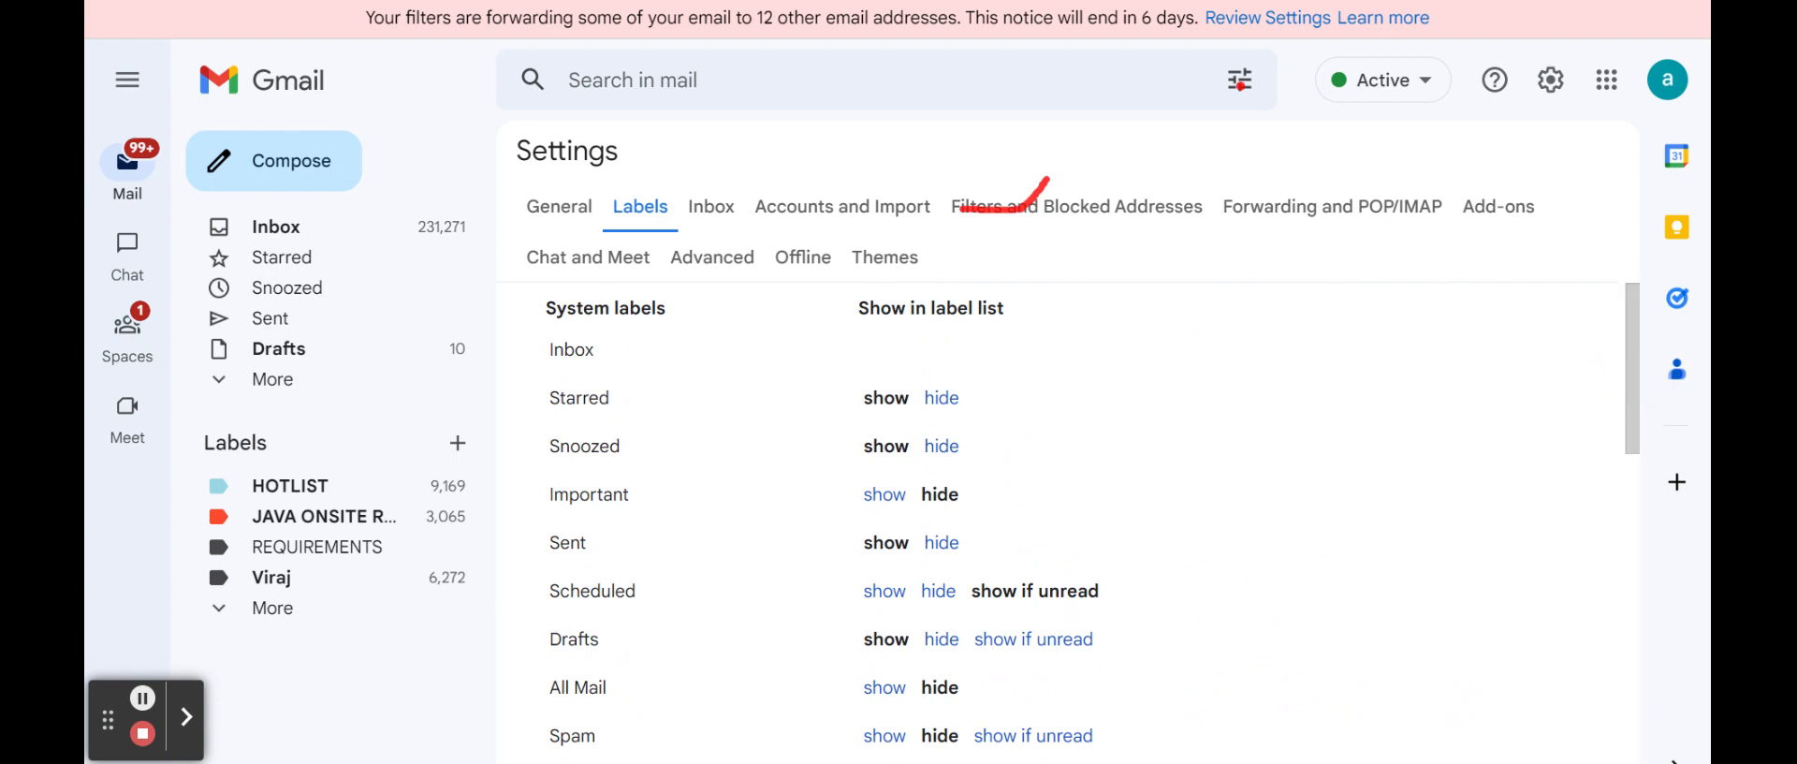
# - Return to the inbox and apply the JAVA ONSITE ROLES label to the 4:26 AM "BenchInfo - business analyst" email
pyautogui.click(367, 229)
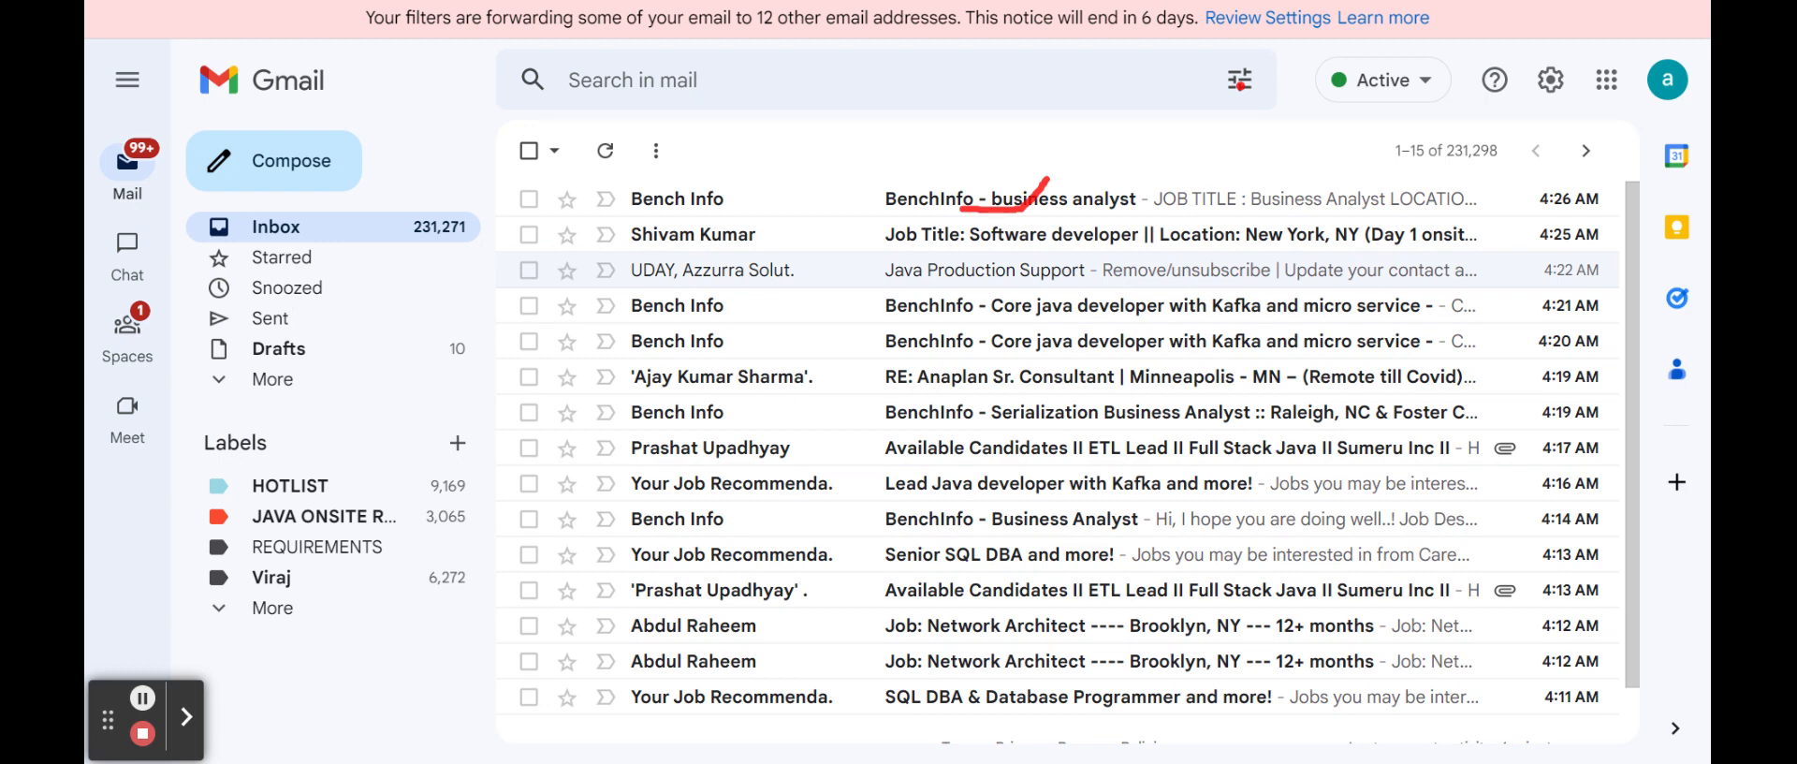
pyautogui.click(525, 200)
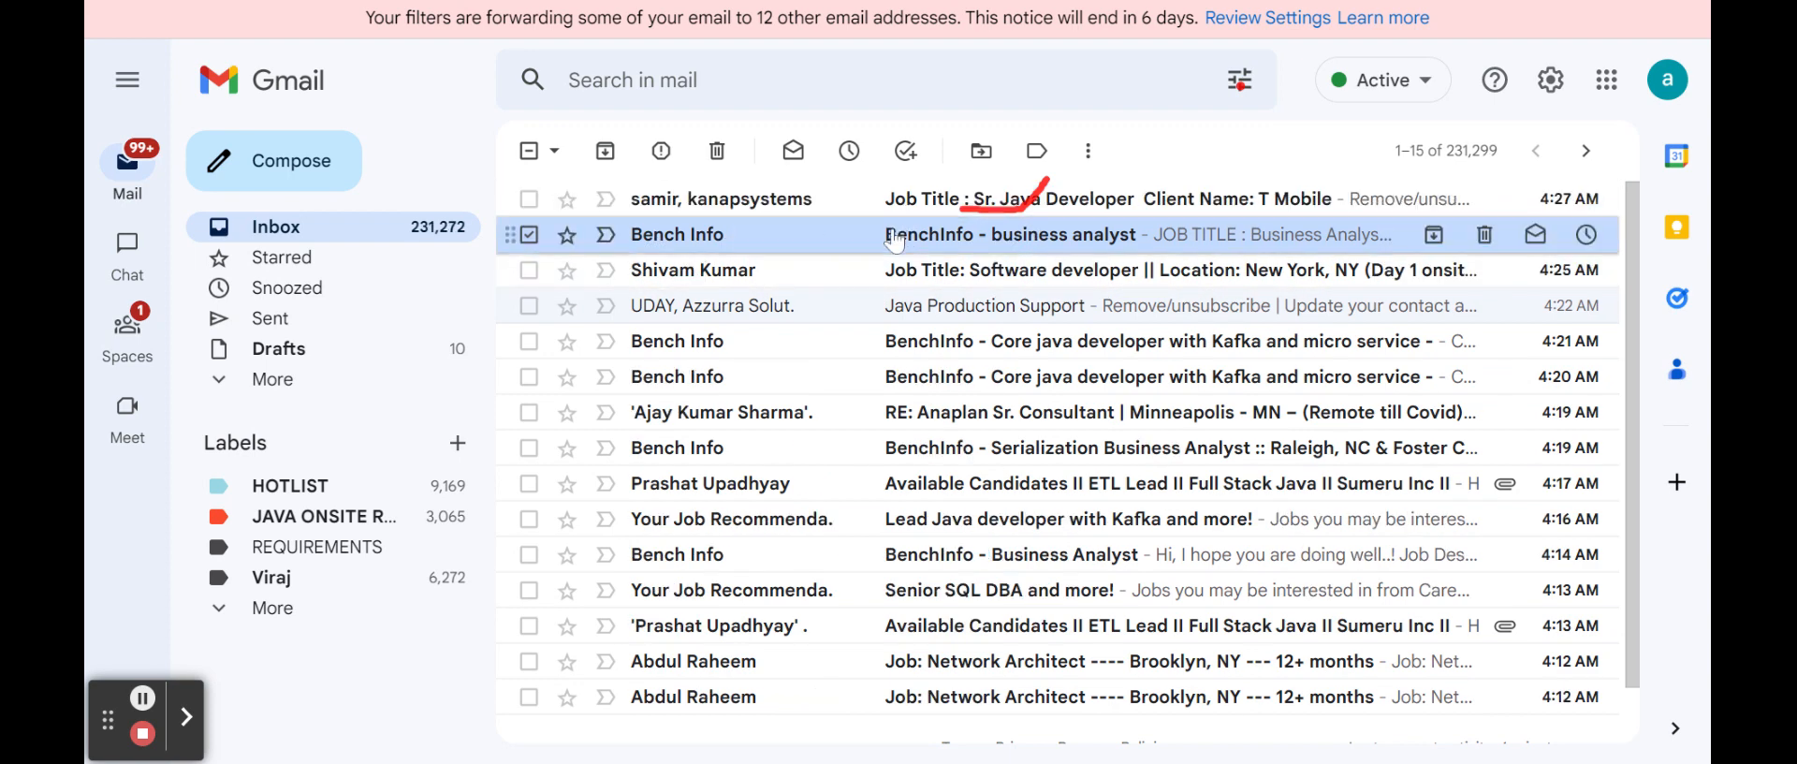
pyautogui.click(1037, 153)
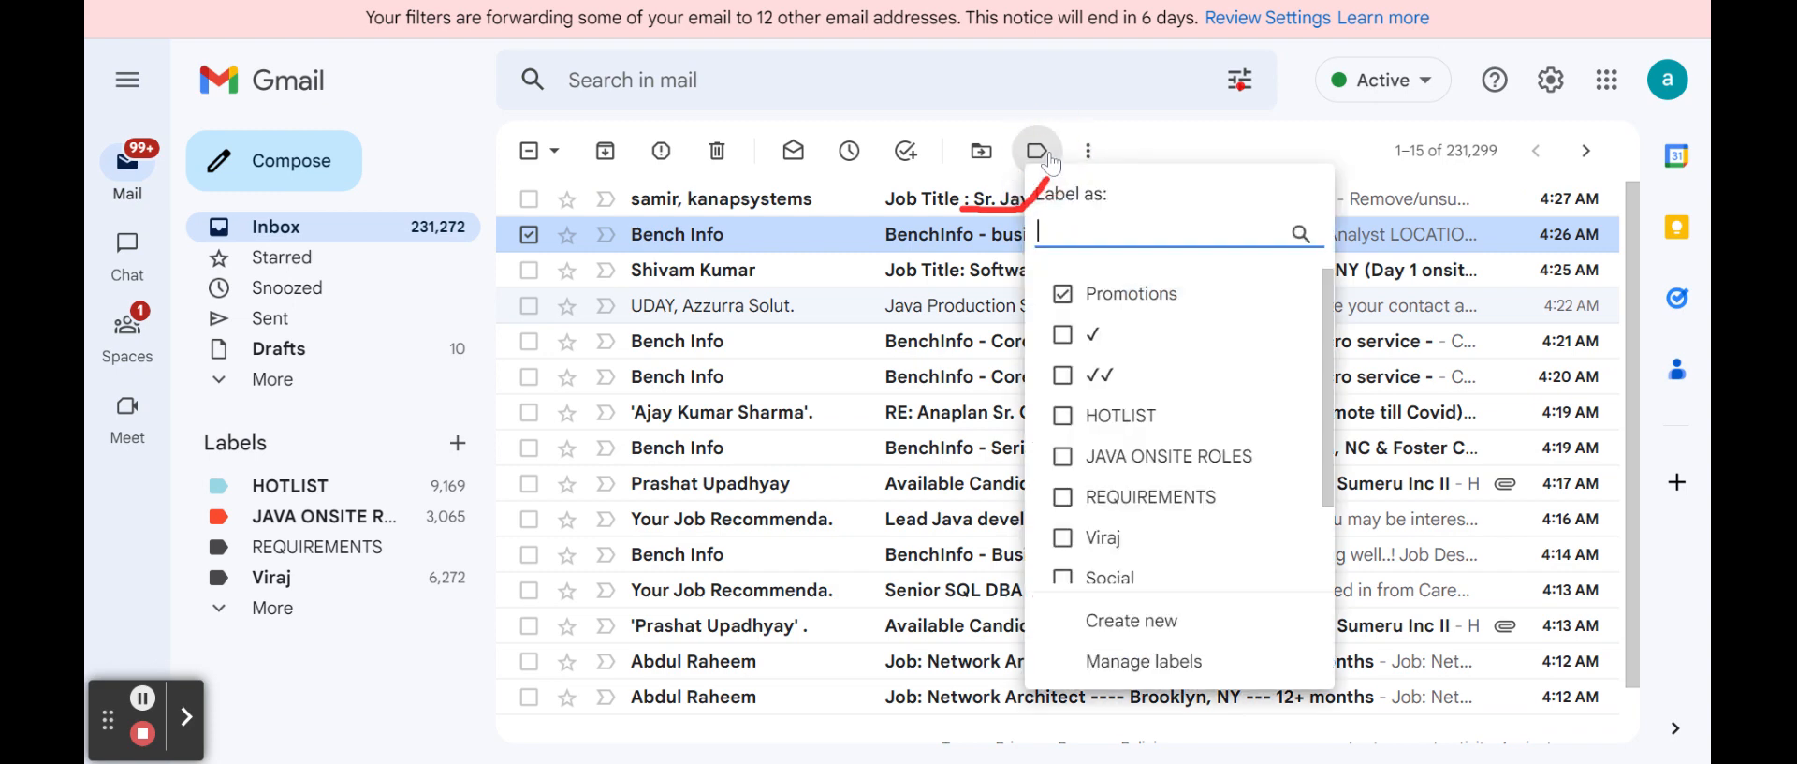
pyautogui.click(1163, 465)
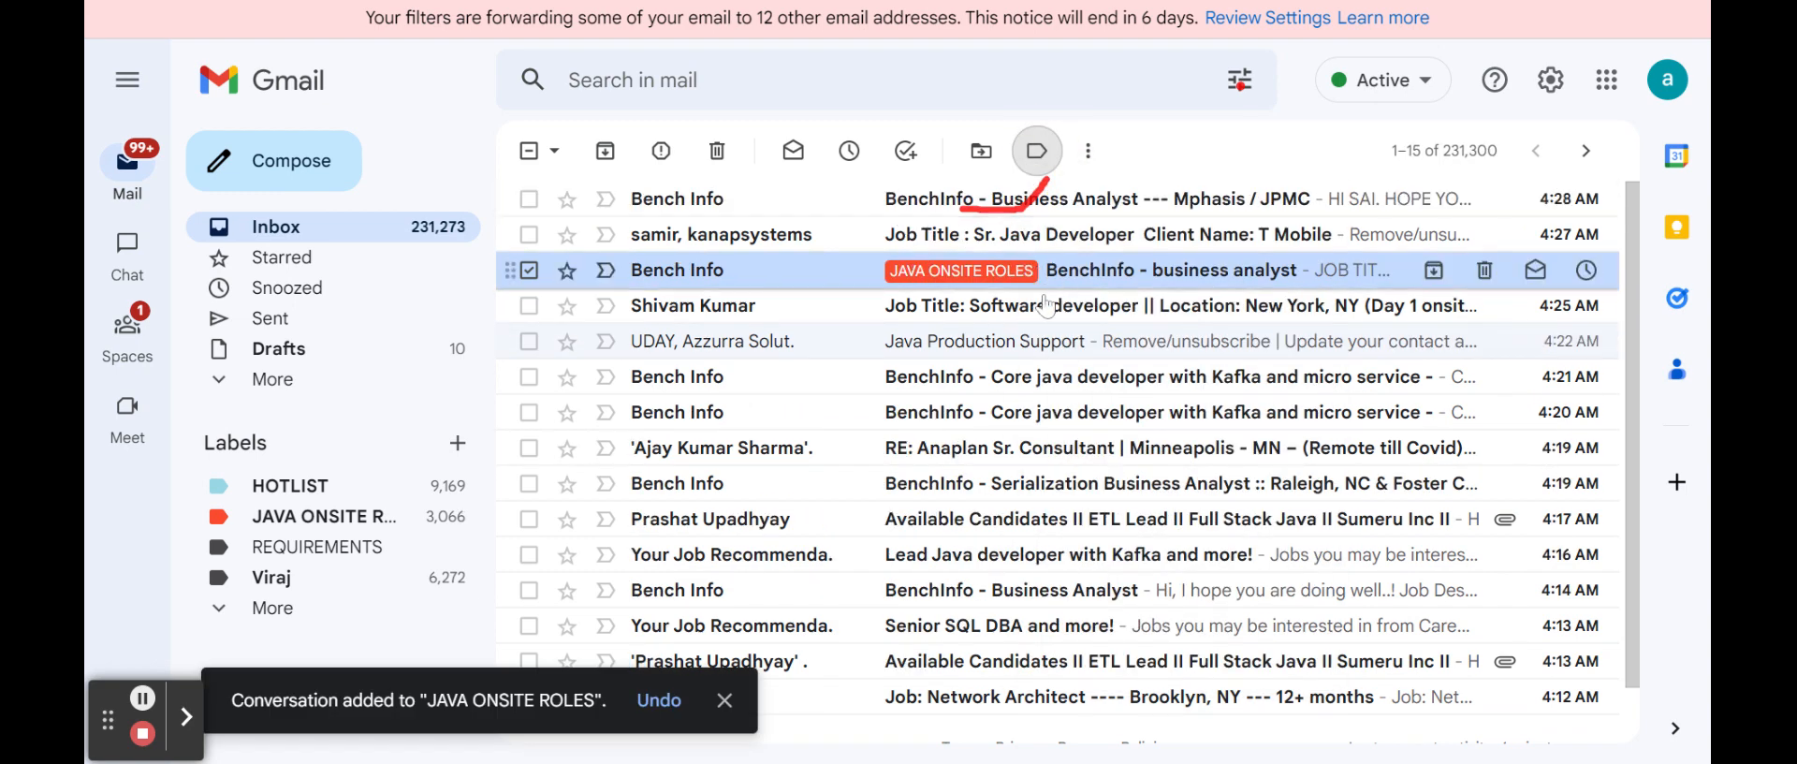